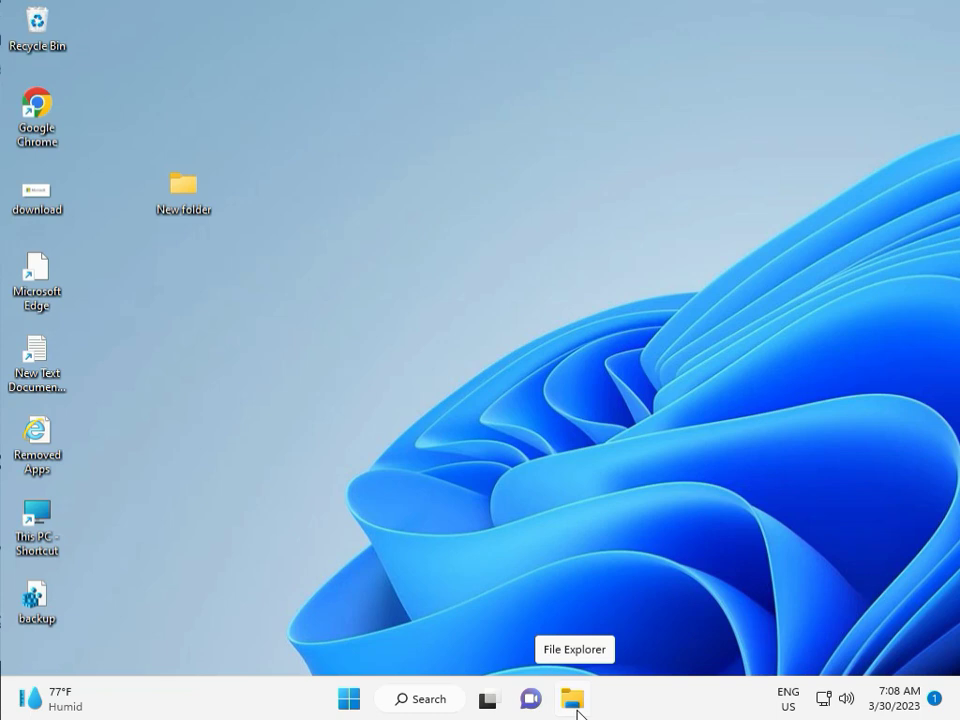
Open Settings and go to System > Troubleshoot > Other troubleshooters
{"action": "left_click", "coordinate": [349, 698]}
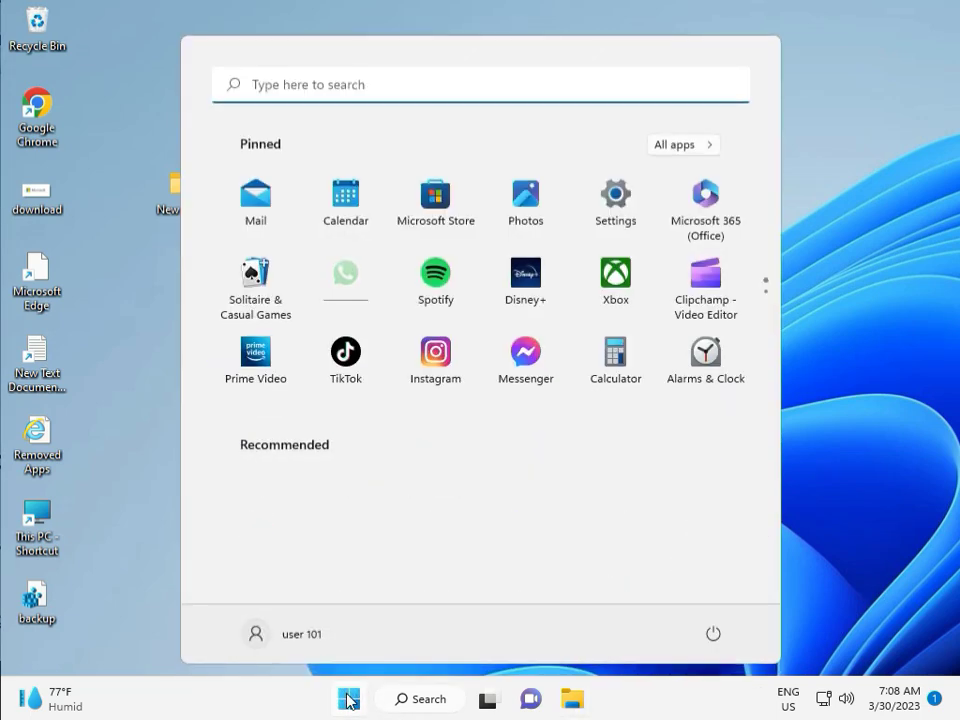
{"action": "left_click", "coordinate": [616, 200]}
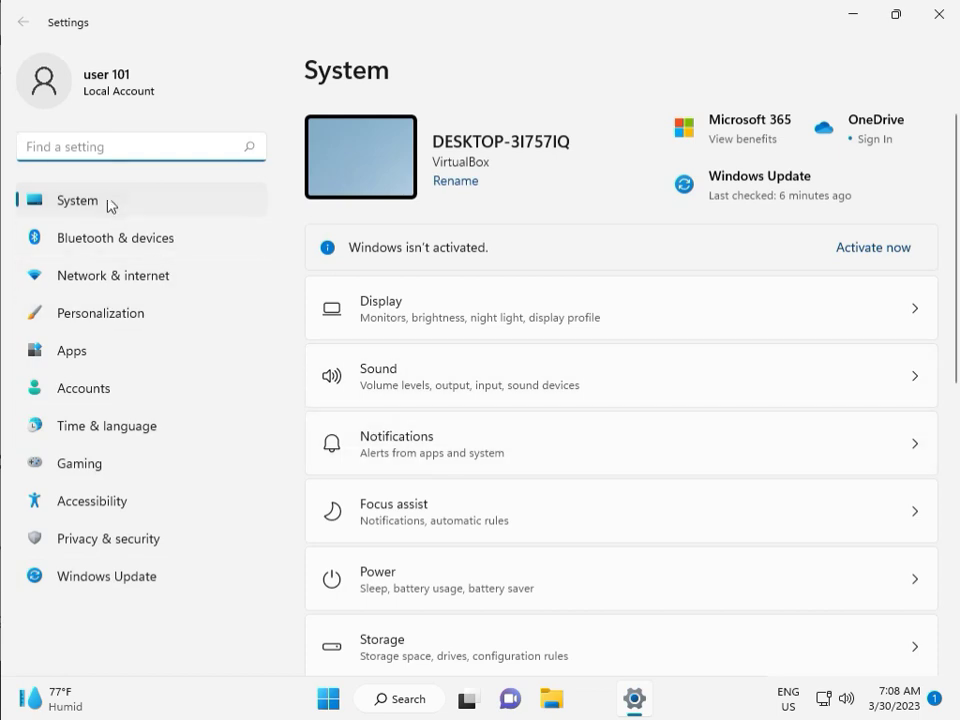
{"action": "scroll", "coordinate": [478, 508], "scroll_direction": "down", "scroll_amount": 3}
{"action": "scroll", "coordinate": [482, 540], "scroll_direction": "down", "scroll_amount": 1}
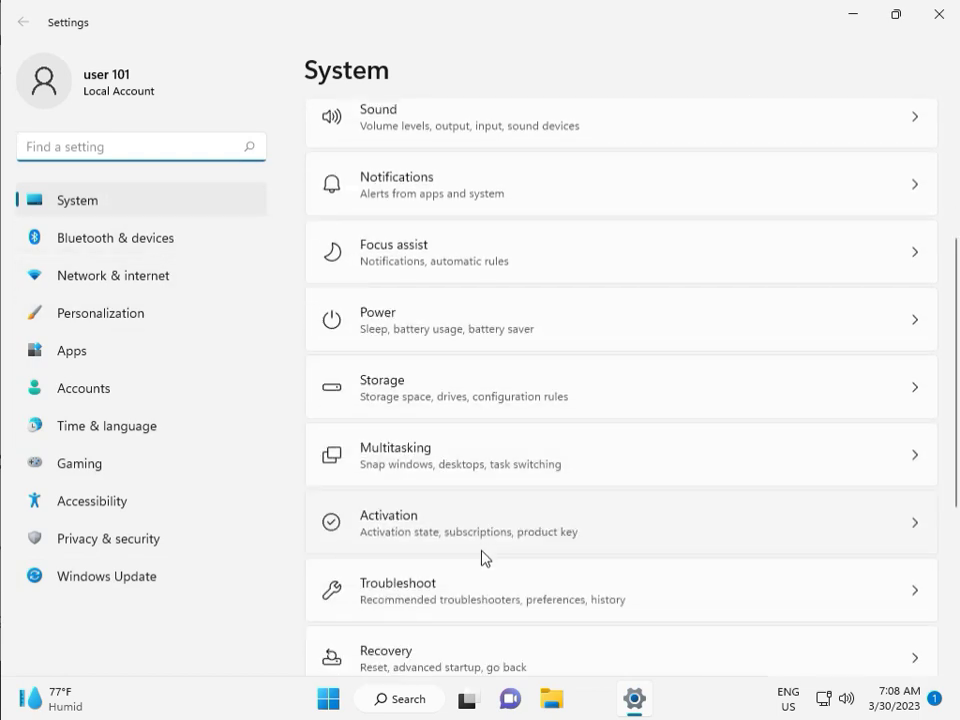
{"action": "left_click", "coordinate": [491, 594]}
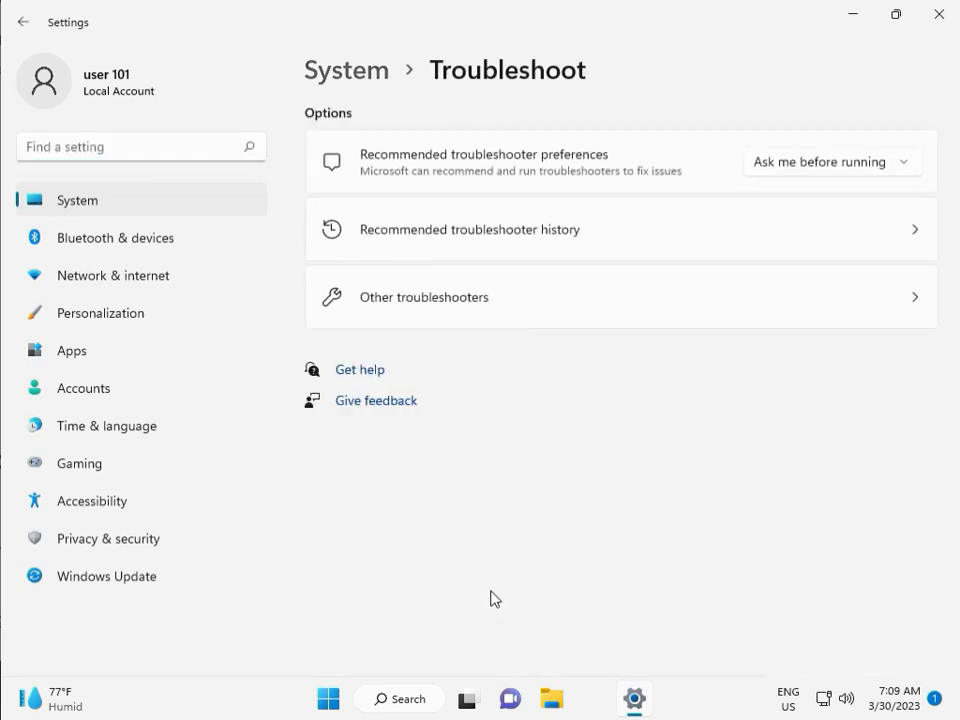
{"action": "left_click", "coordinate": [416, 303]}
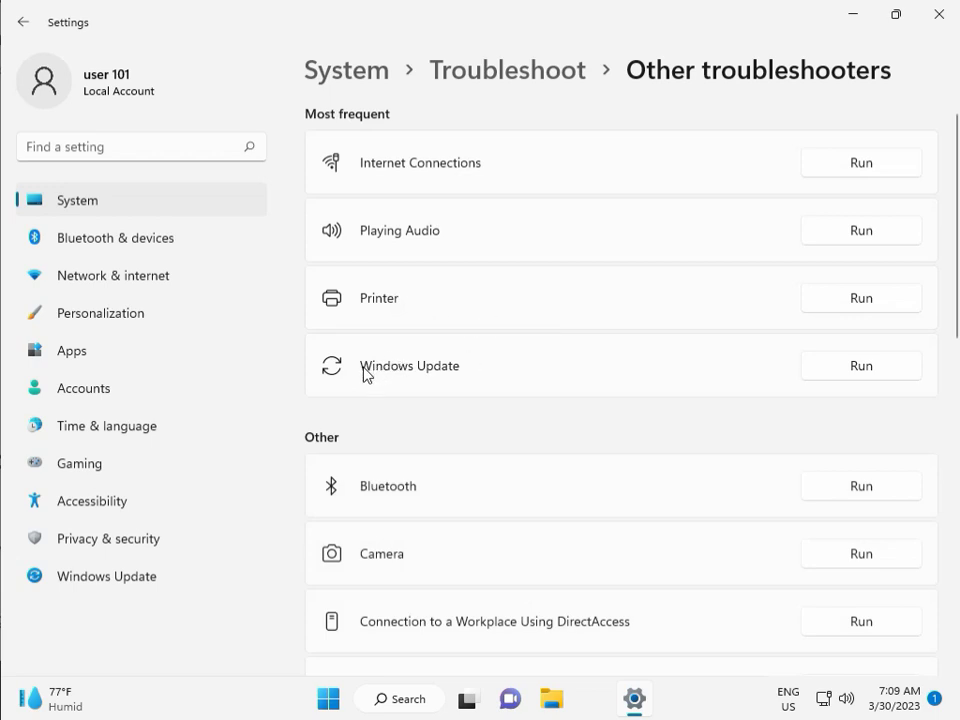
Run the Windows Update troubleshooter to completion, then close it and the Settings window
{"action": "left_click", "coordinate": [855, 367]}
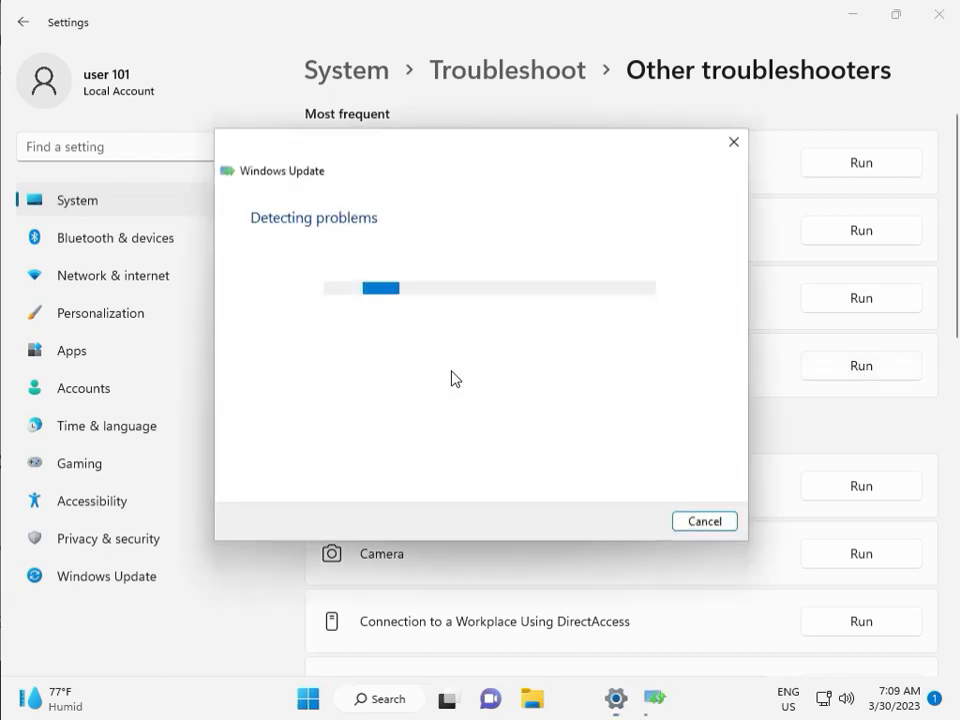
{"action": "left_click_drag", "start_coordinate": [452, 157], "coordinate": [325, 115]}
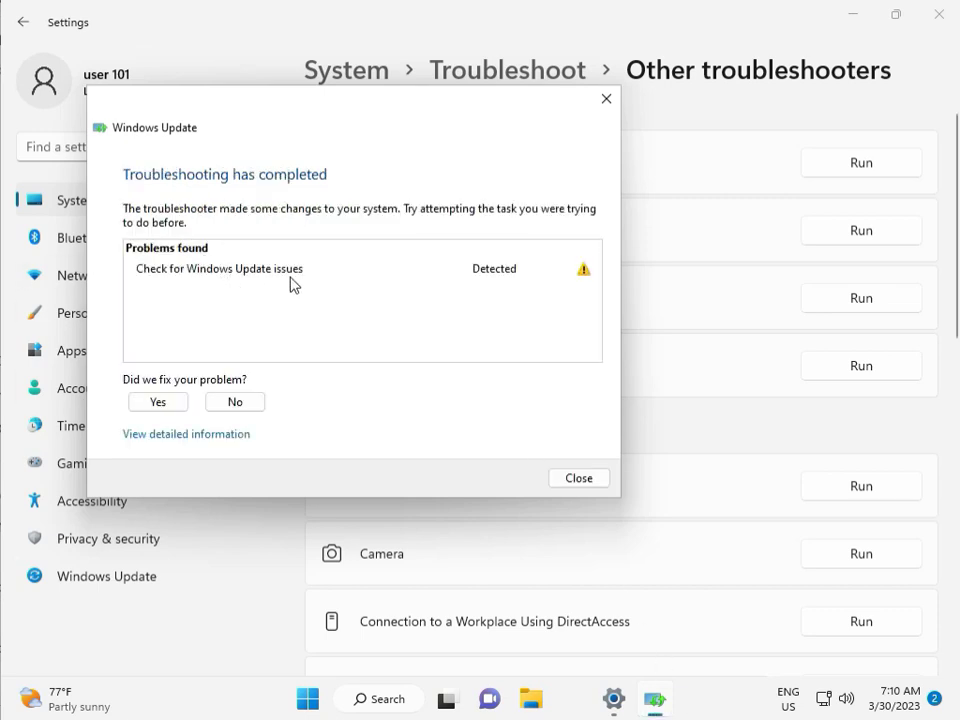
{"action": "left_click", "coordinate": [579, 480]}
{"action": "left_click", "coordinate": [949, 30]}
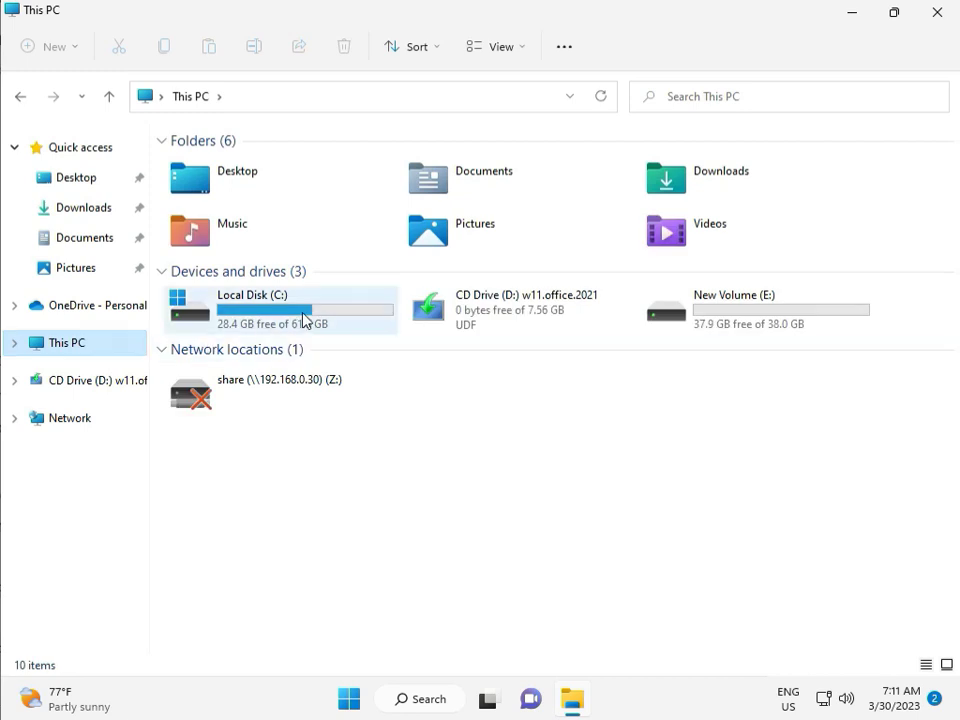
Open Local Disk (C:) and then its Windows folder
{"action": "double_click", "coordinate": [302, 313]}
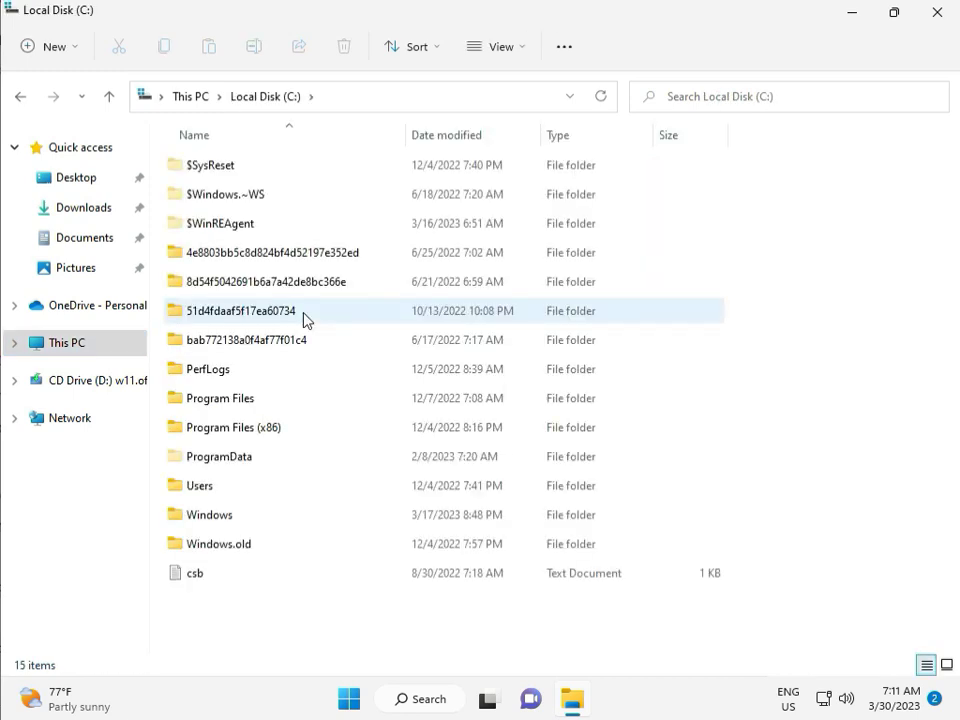
{"action": "left_click", "coordinate": [249, 518]}
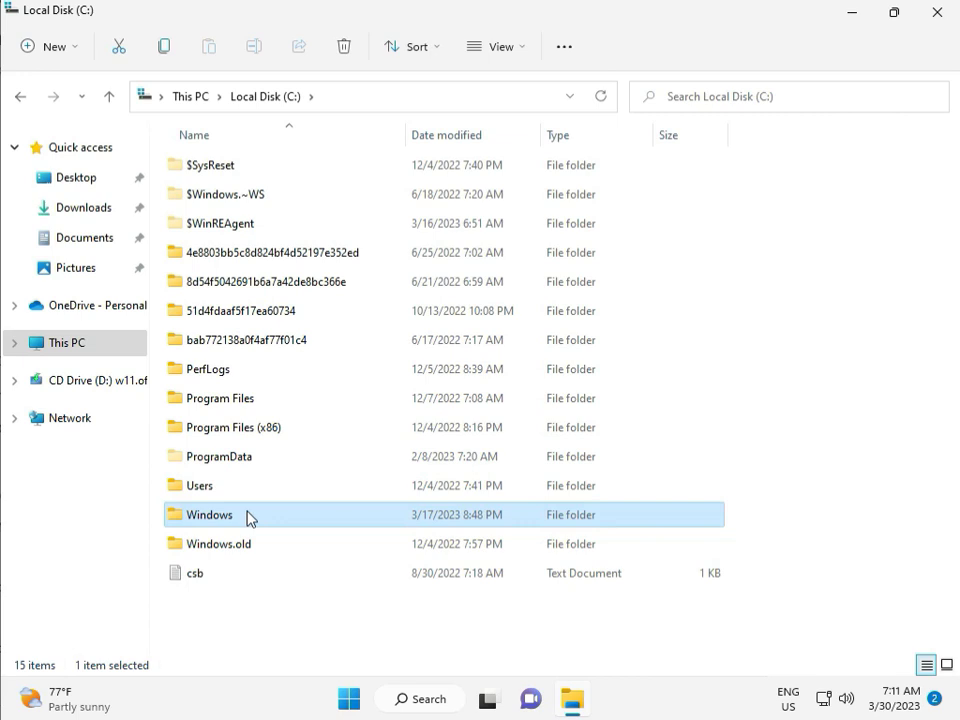
{"action": "double_click", "coordinate": [249, 516]}
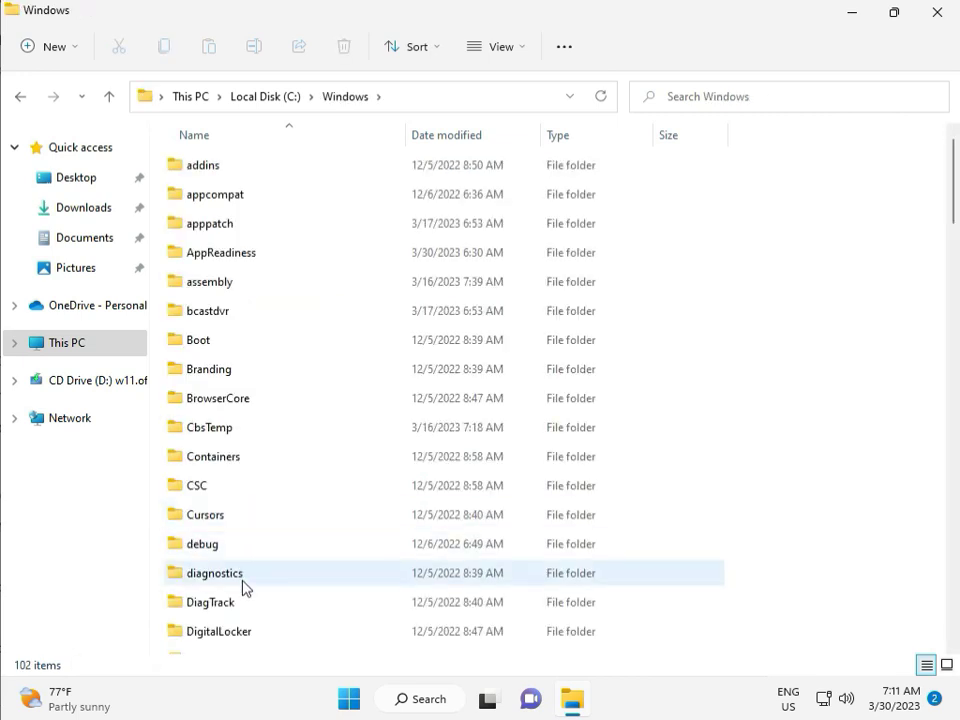
{"action": "scroll", "coordinate": [349, 570], "scroll_direction": "down", "scroll_amount": 8}
{"action": "scroll", "coordinate": [349, 571], "scroll_direction": "down", "scroll_amount": 3}
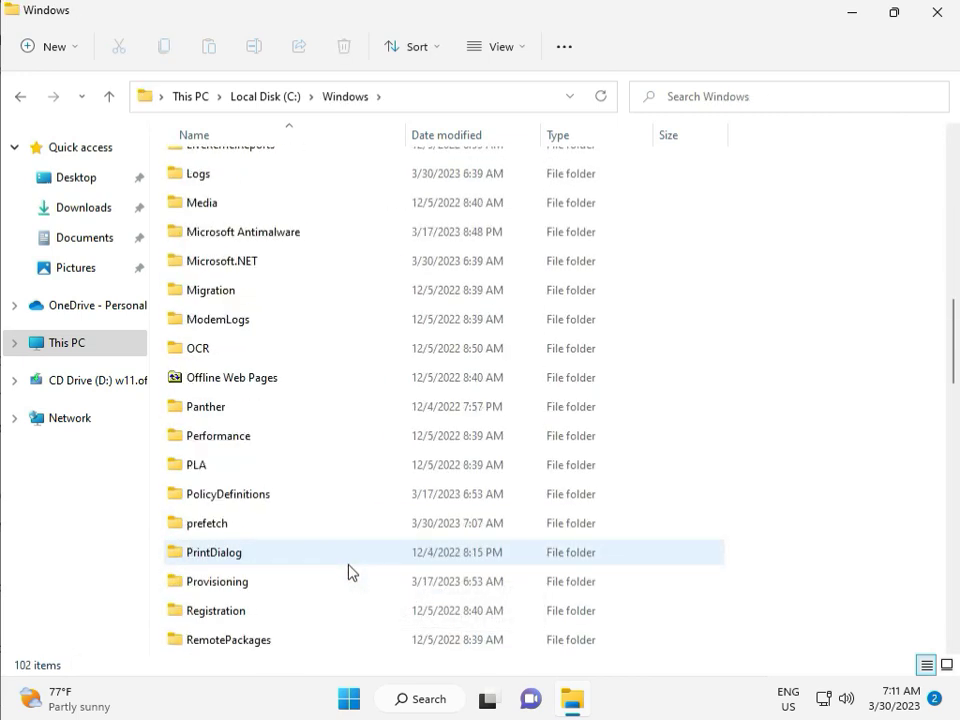
{"action": "scroll", "coordinate": [349, 571], "scroll_direction": "down", "scroll_amount": 4}
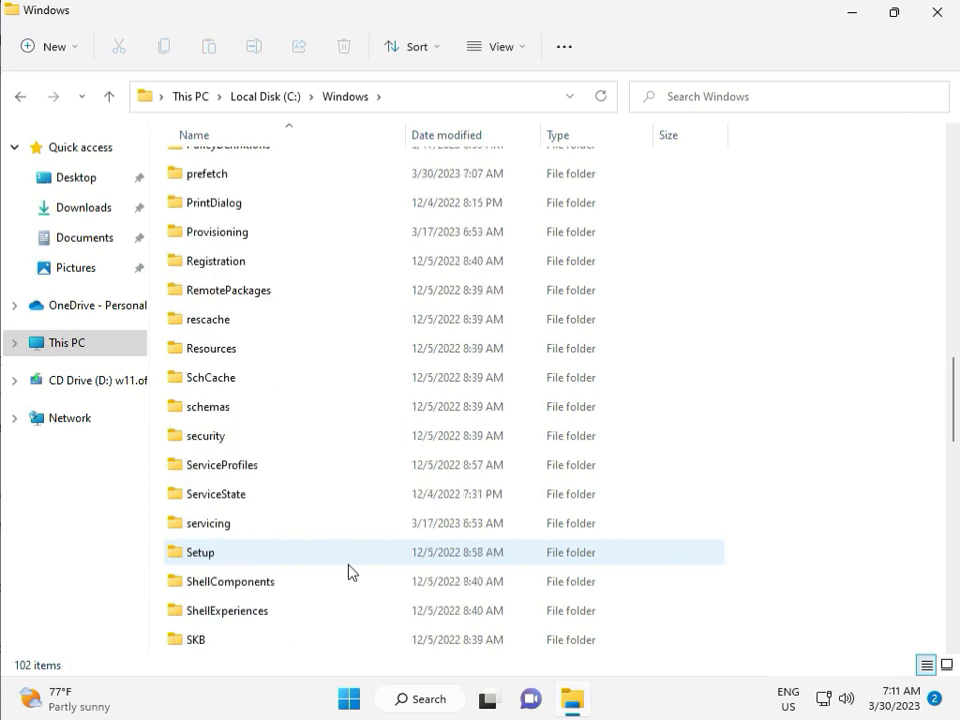
{"action": "scroll", "coordinate": [347, 569], "scroll_direction": "down", "scroll_amount": 2}
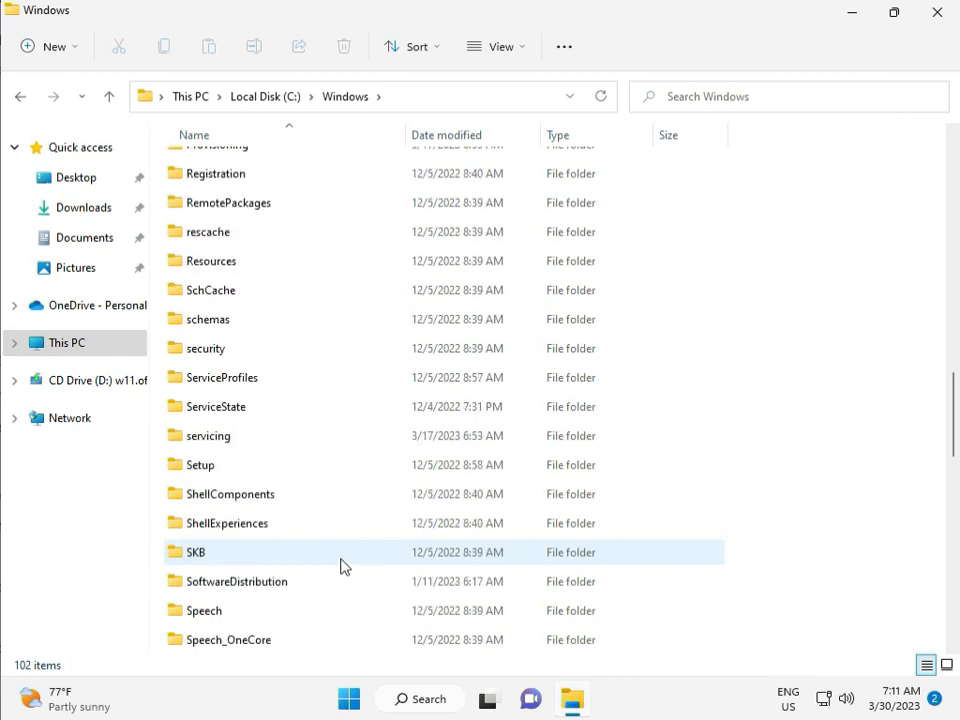
Open SoftwareDistribution > Download and select all 12 cached items
{"action": "left_click", "coordinate": [261, 497]}
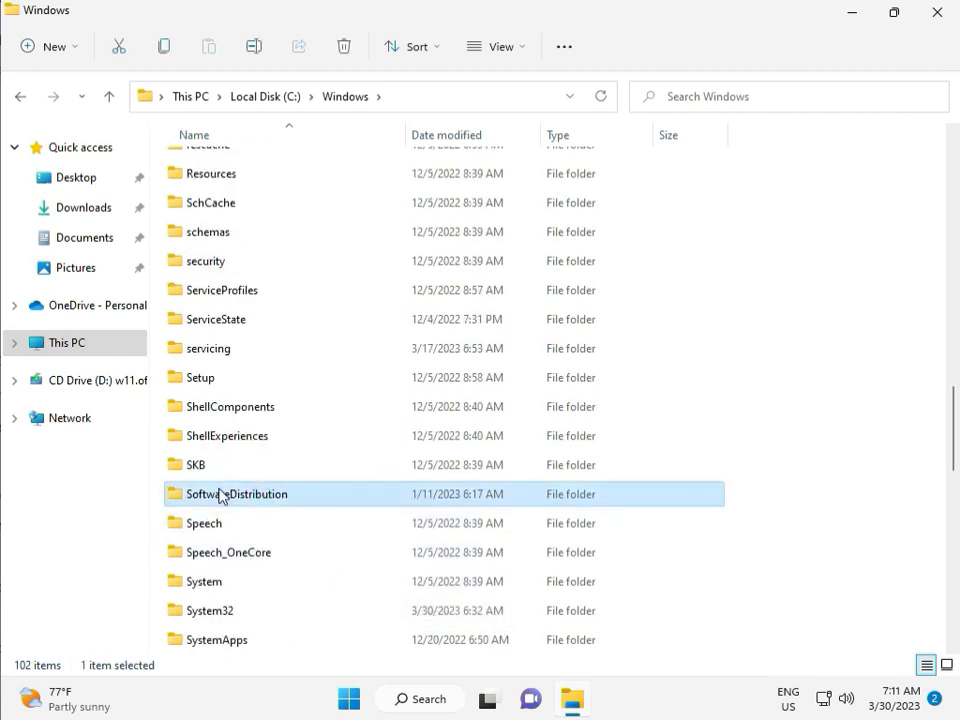
{"action": "double_click", "coordinate": [248, 499]}
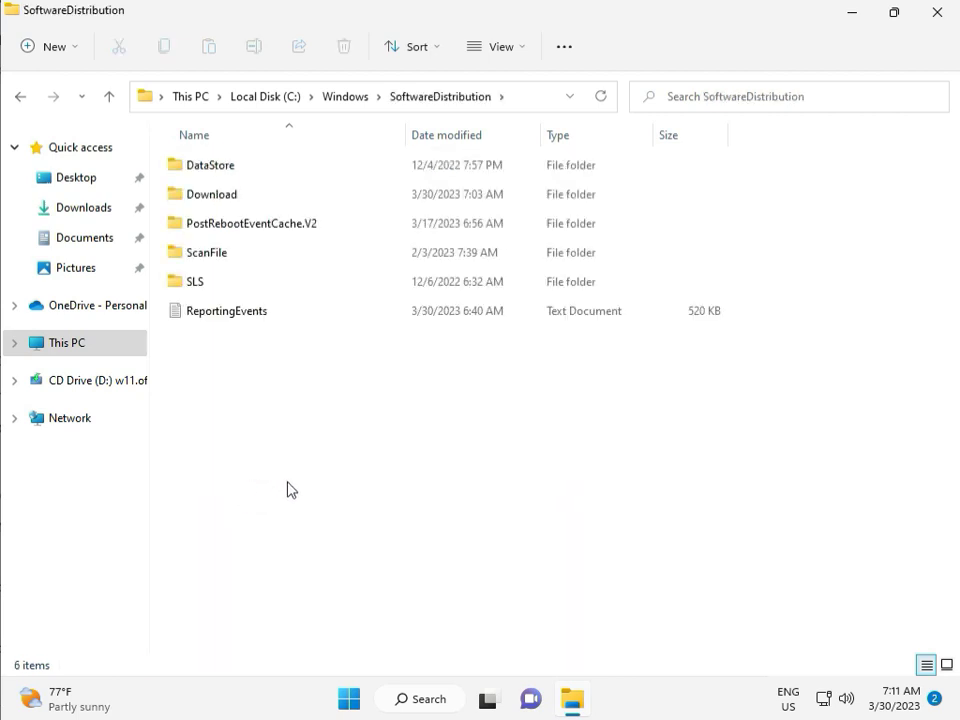
{"action": "mouse_move", "coordinate": [498, 716]}
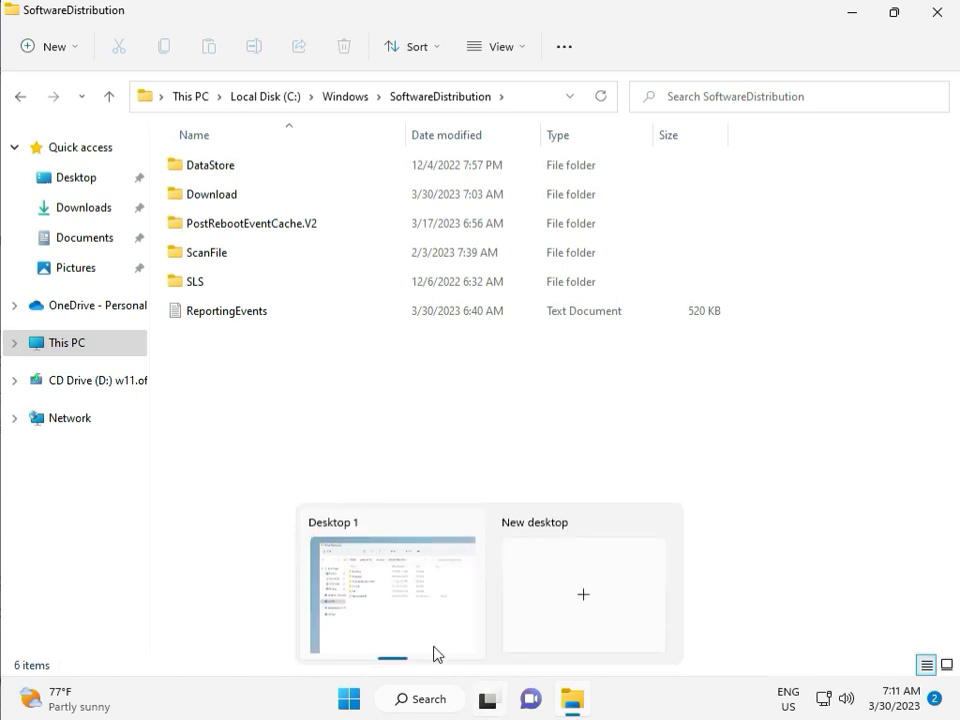
{"action": "double_click", "coordinate": [244, 198]}
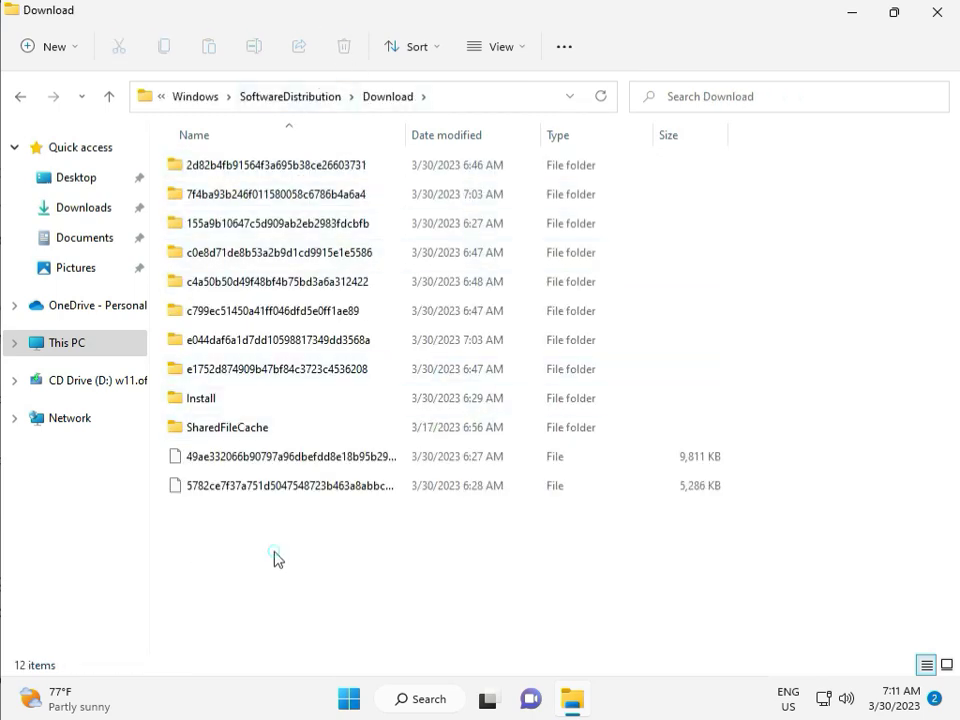
{"action": "left_click_drag", "start_coordinate": [276, 551], "coordinate": [286, 176]}
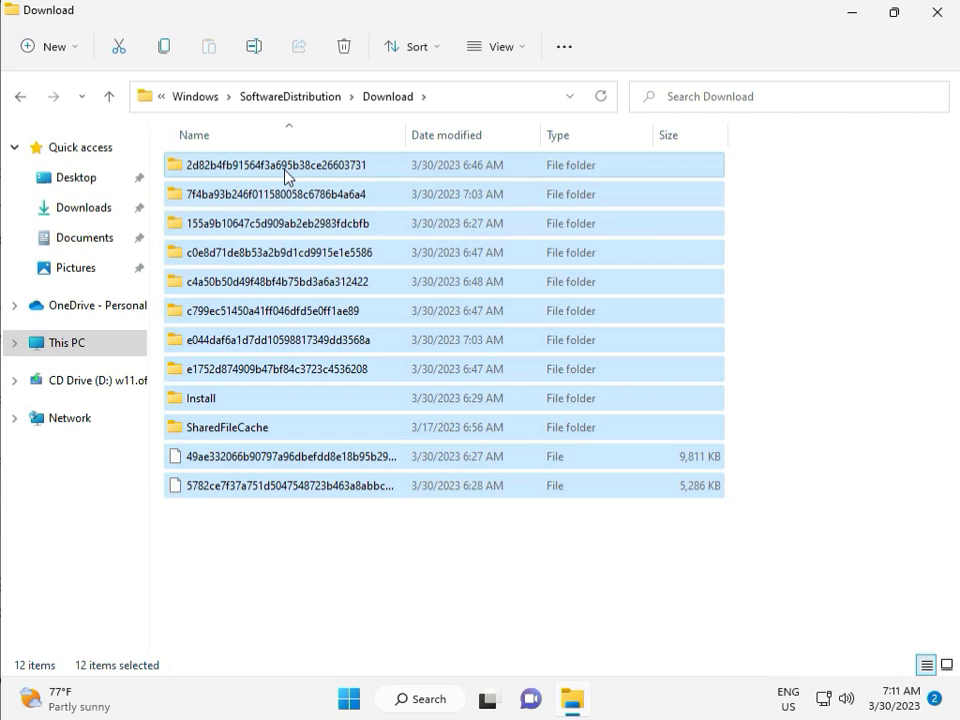
Delete all cached update items with administrator permission, then close File Explorer
{"action": "key", "text": "Delete"}
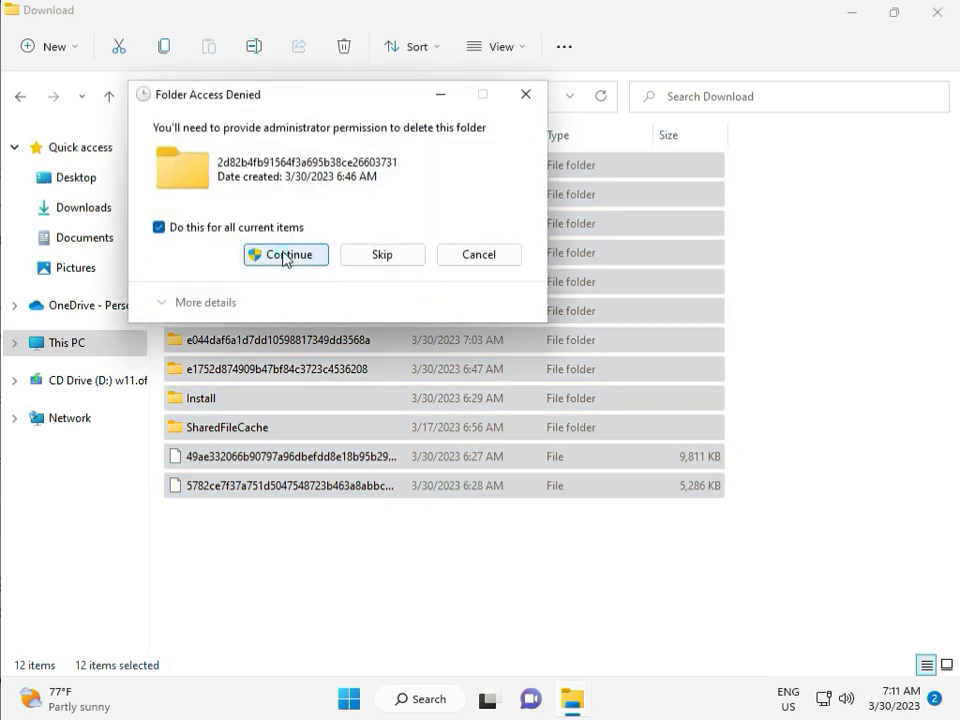
{"action": "left_click", "coordinate": [285, 255]}
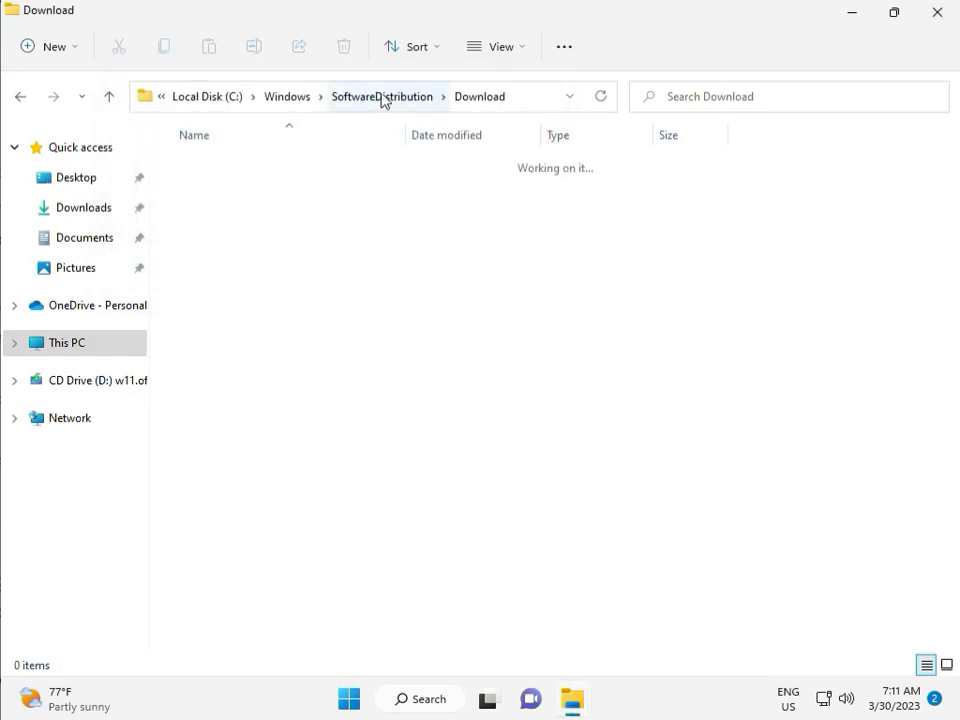
{"action": "left_click", "coordinate": [384, 96]}
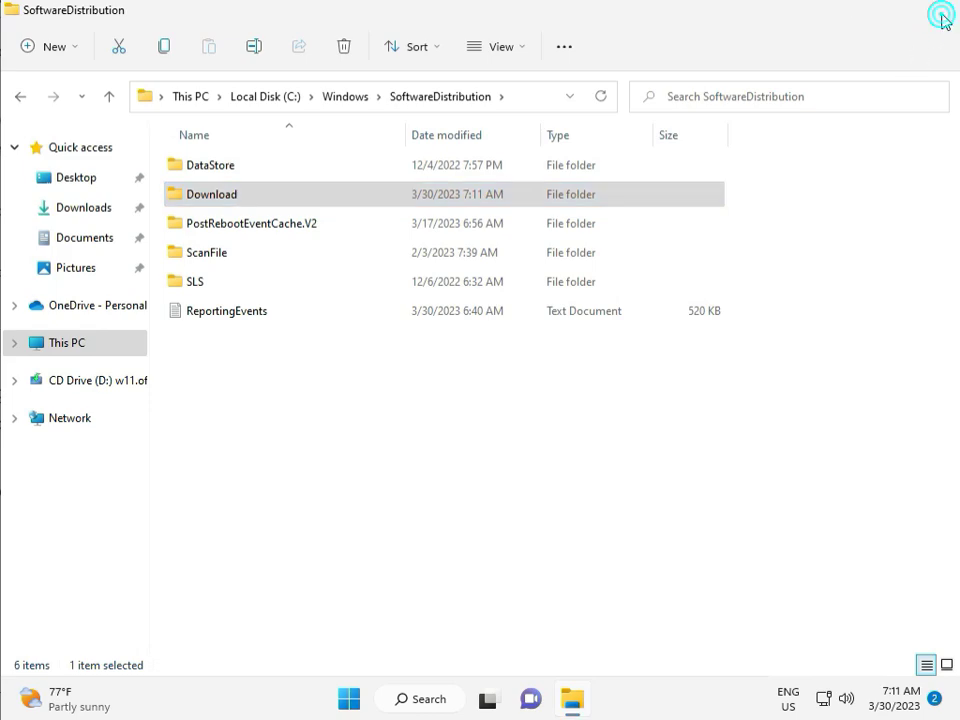
{"action": "left_click", "coordinate": [937, 15]}
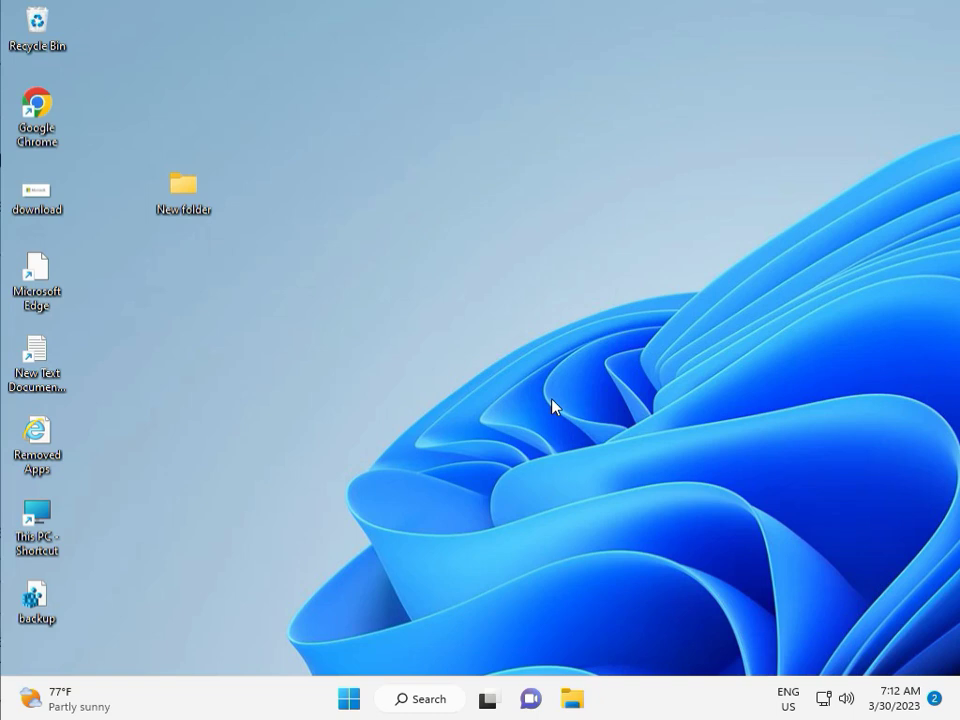
Open the Services console and stop the Windows Update service
{"action": "key", "text": "super+r"}
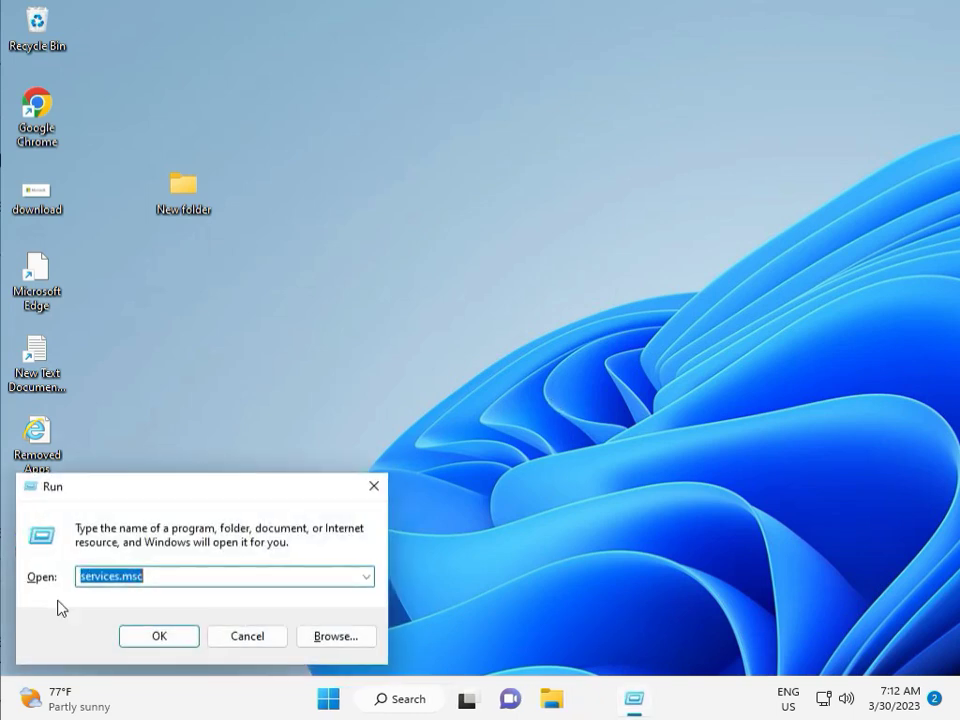
{"action": "left_click", "coordinate": [158, 634]}
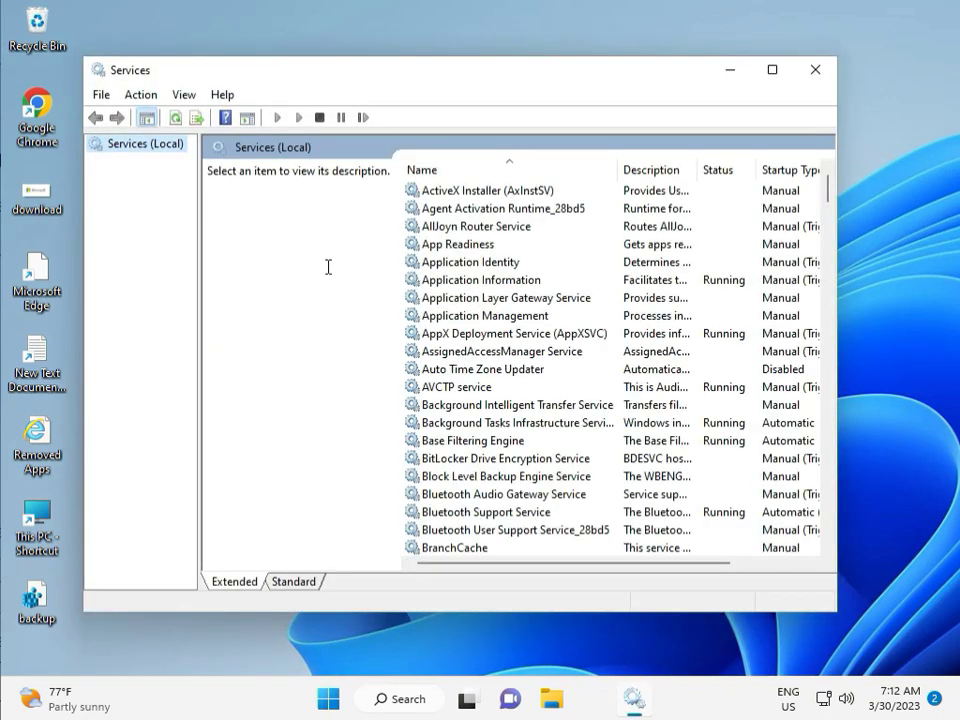
{"action": "left_click", "coordinate": [531, 299]}
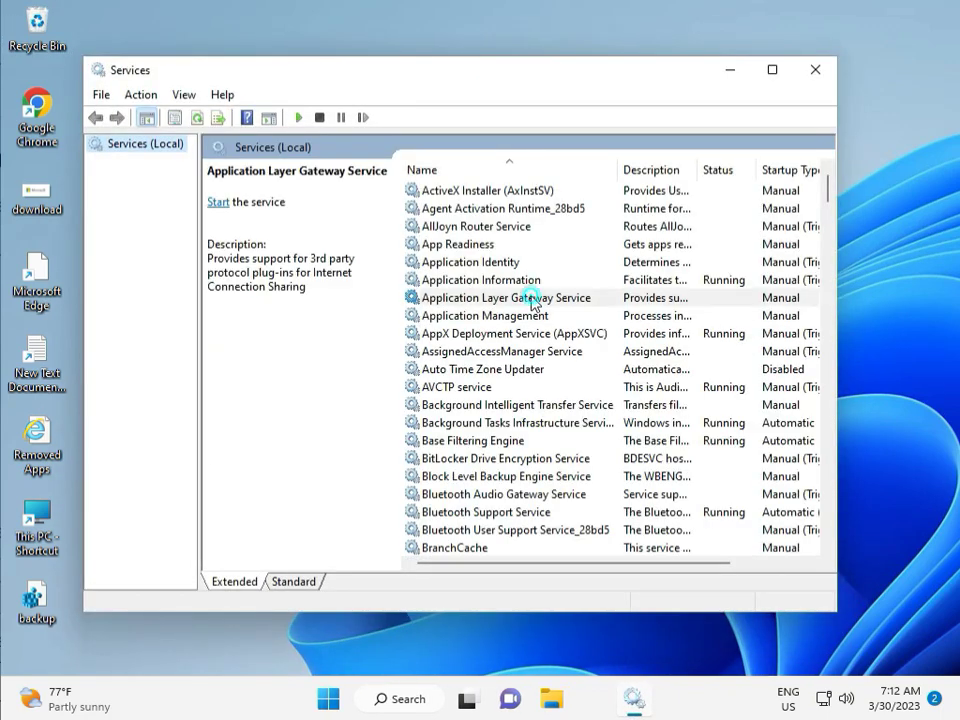
{"action": "key", "text": "w"}
{"action": "scroll", "coordinate": [495, 413], "scroll_direction": "down", "scroll_amount": 3}
{"action": "scroll", "coordinate": [495, 500], "scroll_direction": "down", "scroll_amount": 7}
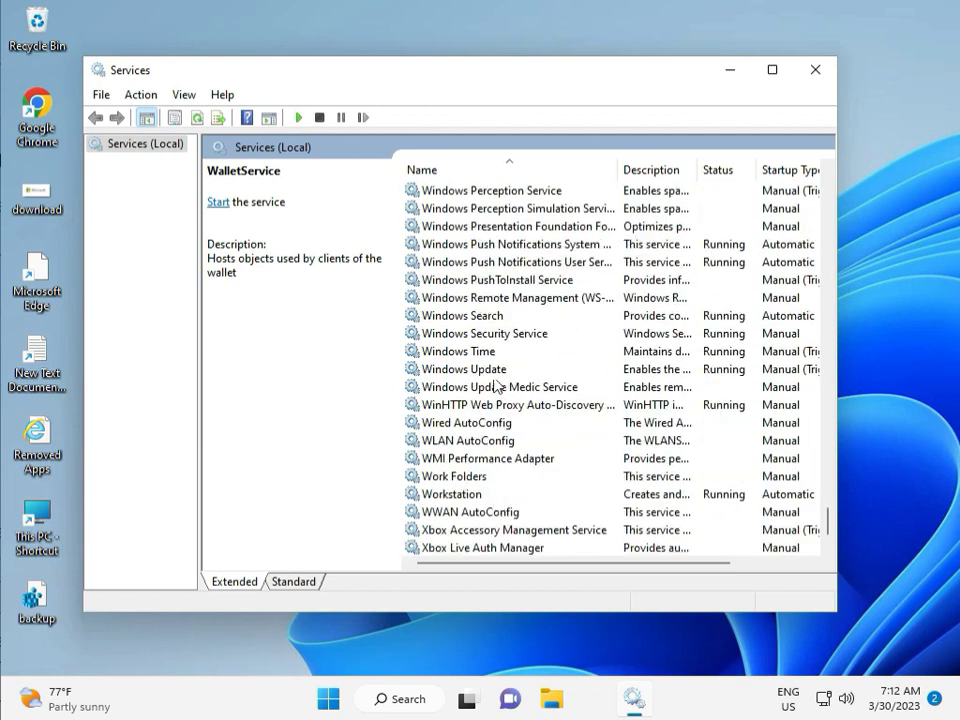
{"action": "left_click", "coordinate": [497, 369]}
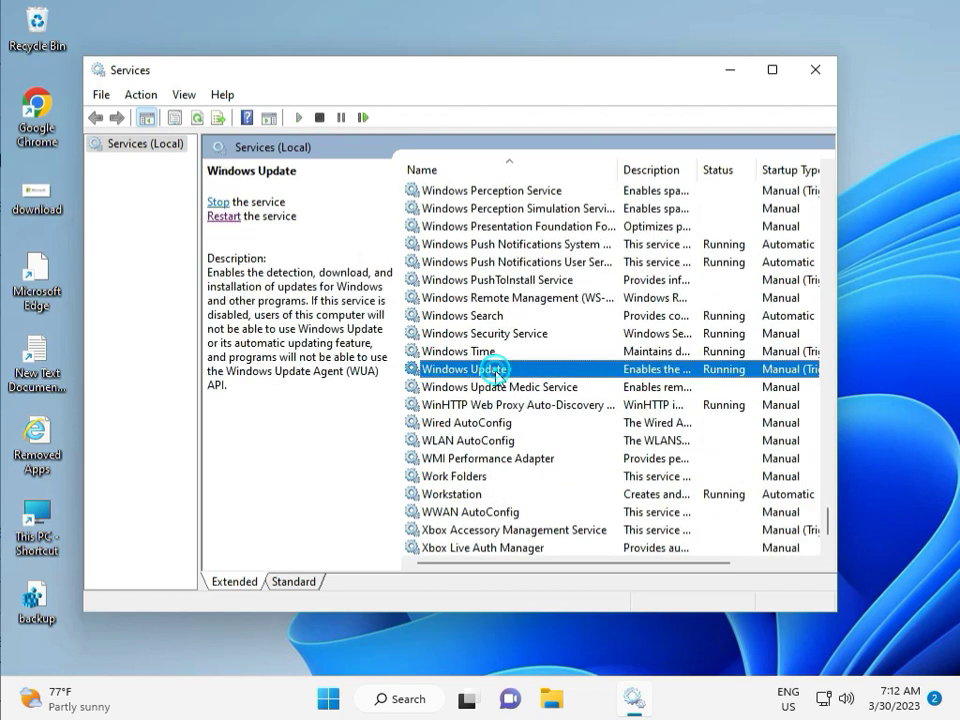
{"action": "left_click", "coordinate": [218, 203]}
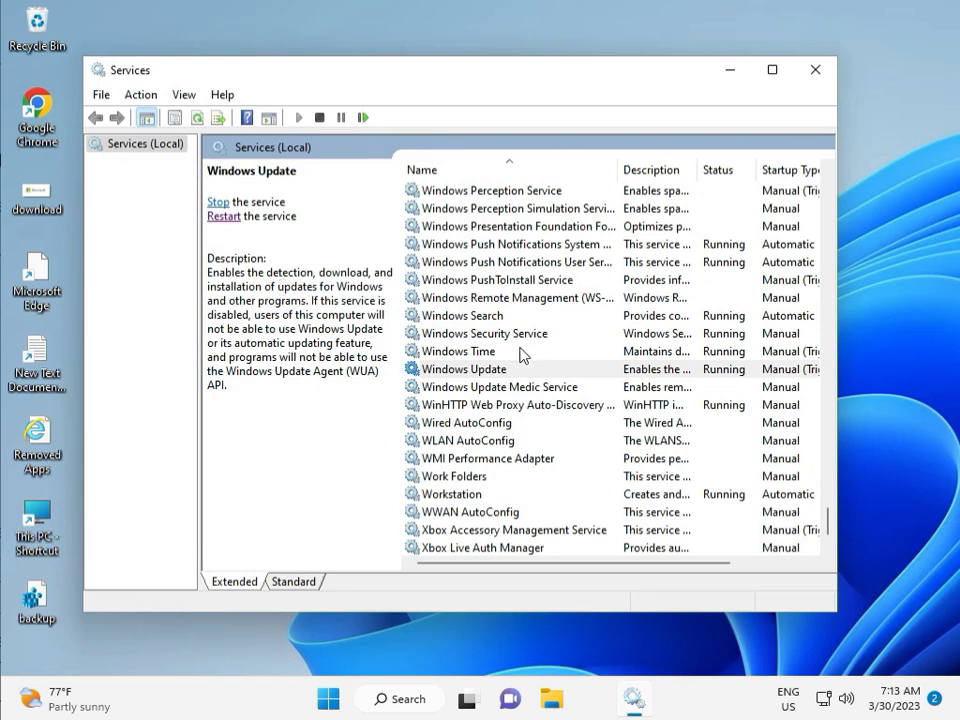
Set the Windows Update service's startup type to Automatic and apply it
{"action": "double_click", "coordinate": [489, 369]}
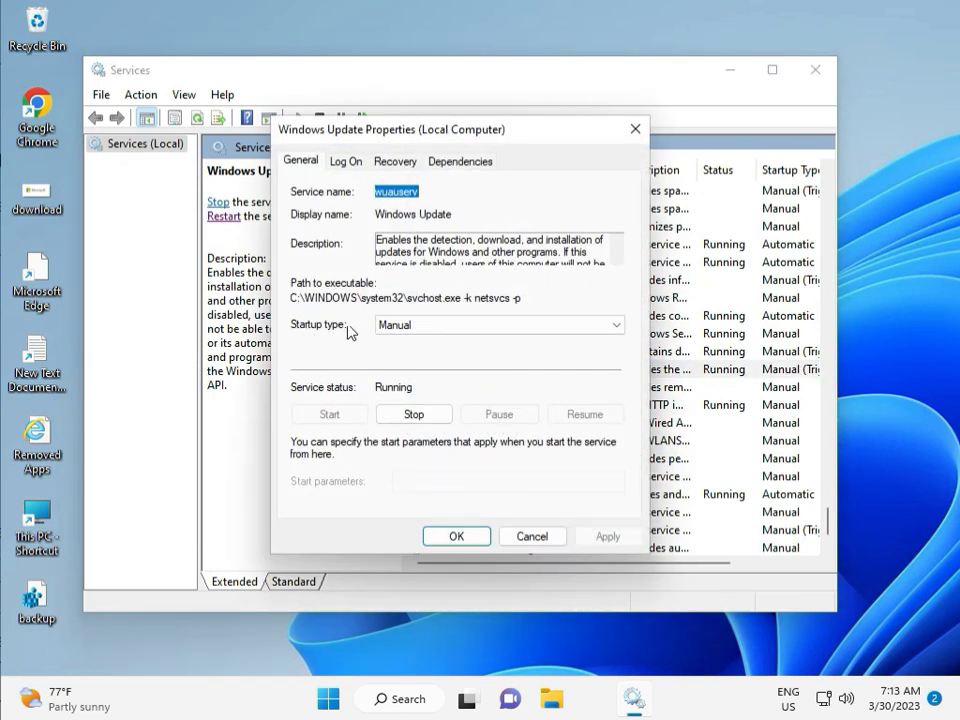
{"action": "left_click", "coordinate": [400, 325]}
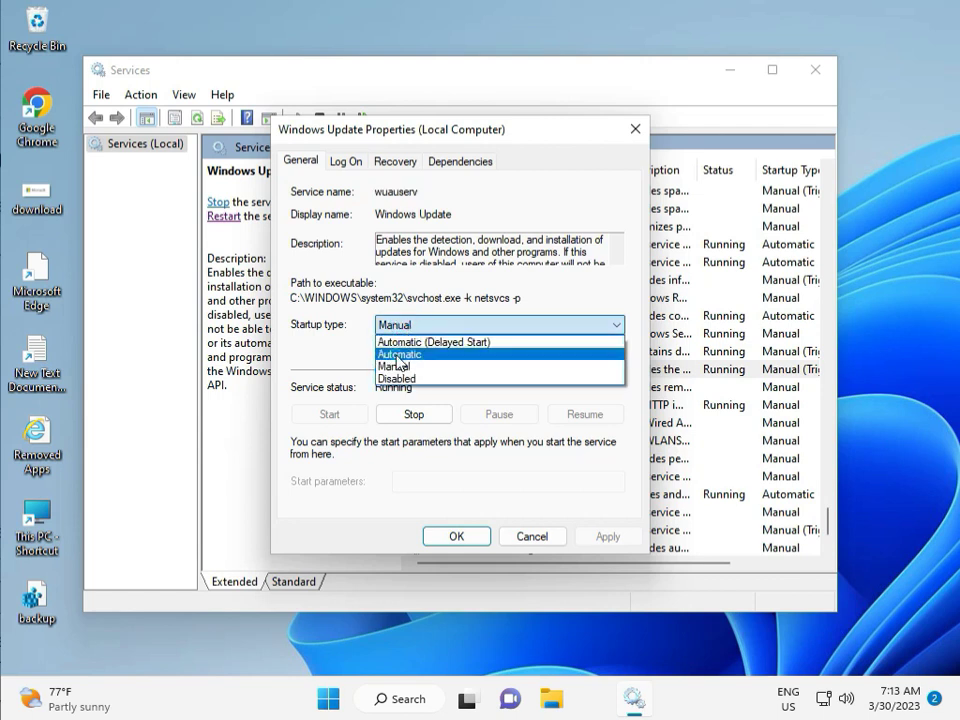
{"action": "left_click", "coordinate": [398, 355]}
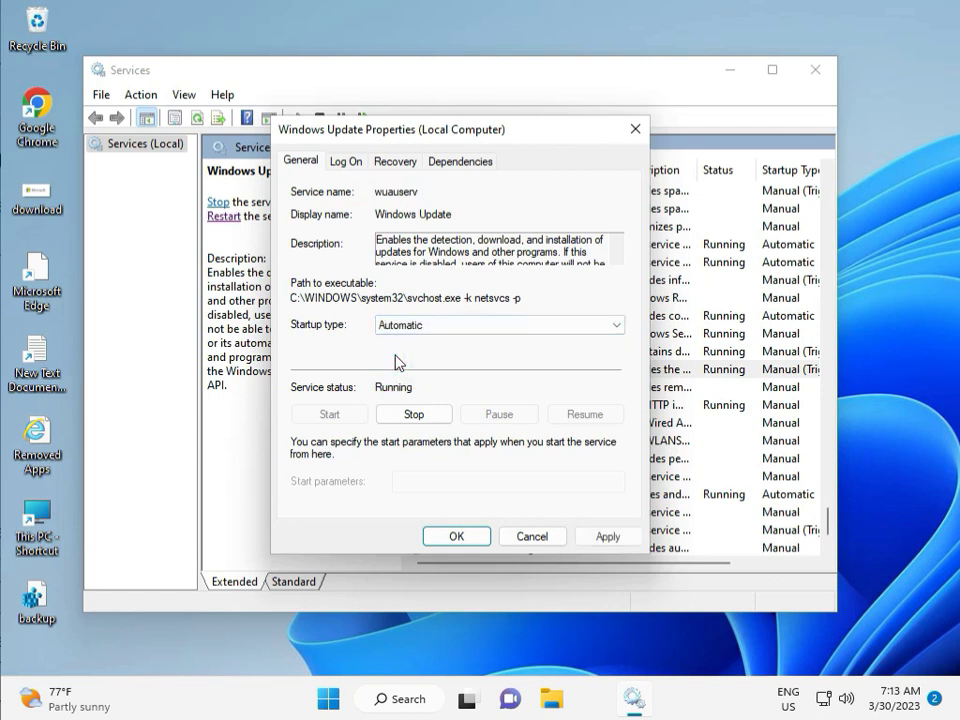
{"action": "left_click", "coordinate": [609, 537]}
{"action": "left_click", "coordinate": [455, 537]}
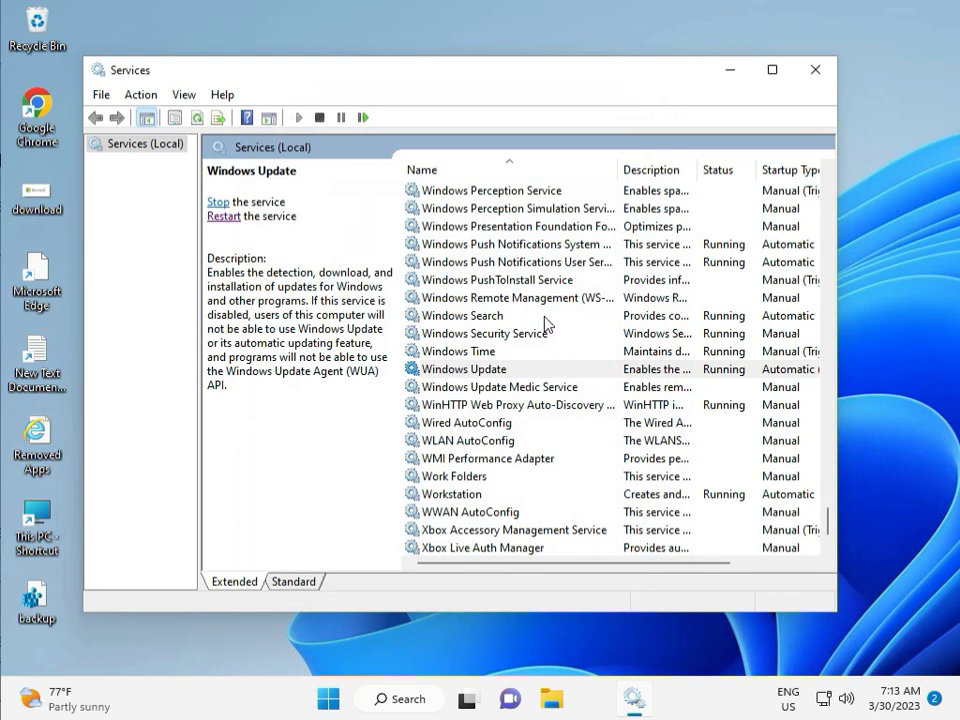
Close Services and launch Registry Editor from the Run box with admin approval
{"action": "left_click", "coordinate": [816, 71]}
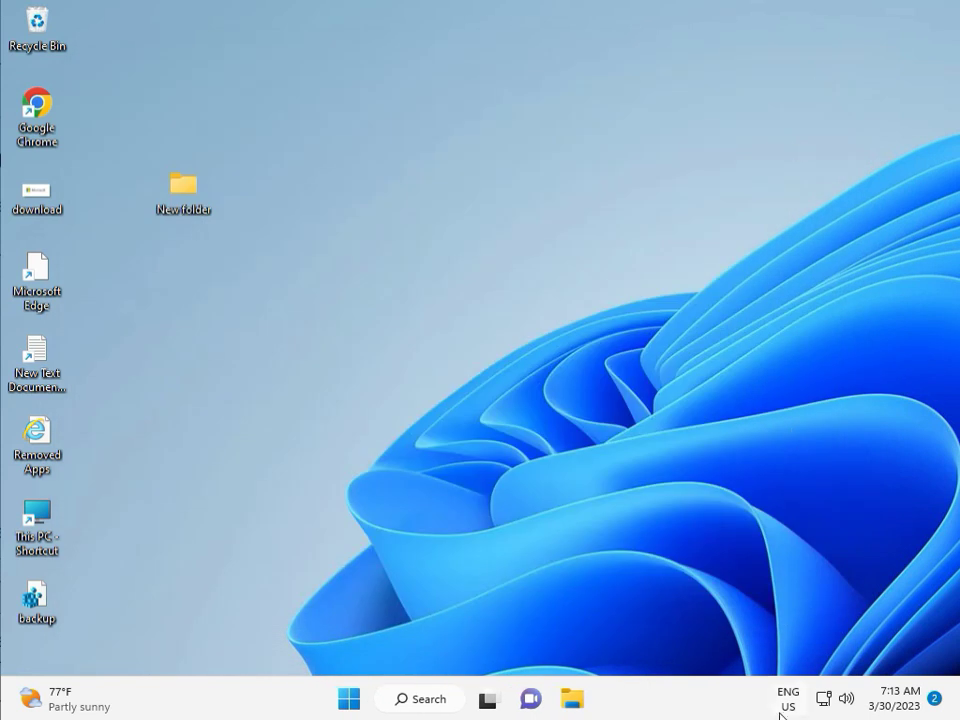
{"action": "left_click", "coordinate": [536, 513]}
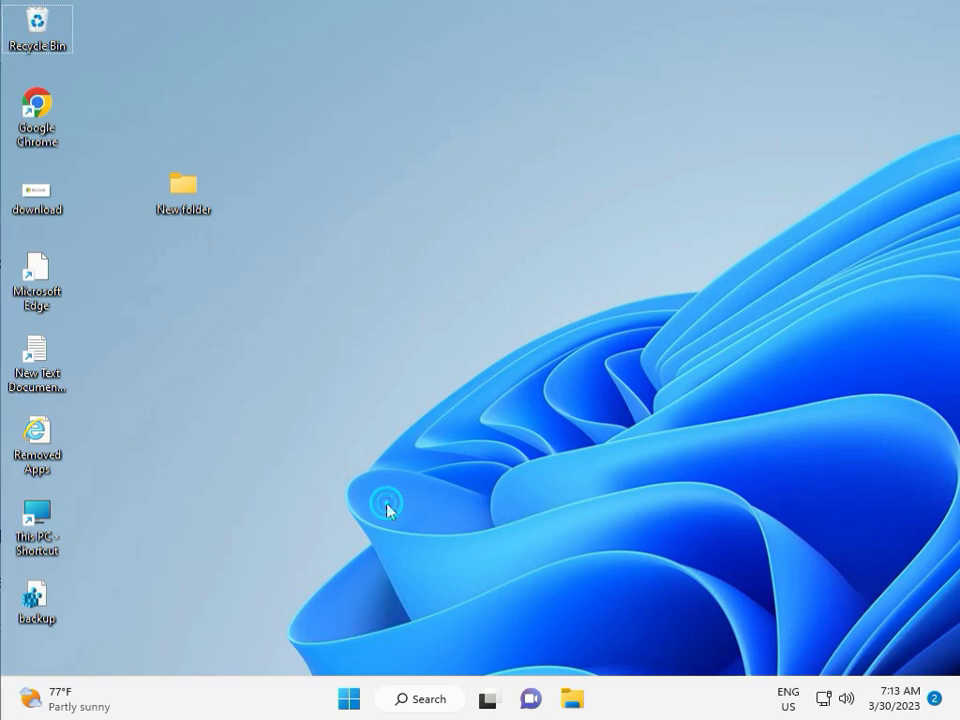
{"action": "key", "text": "super+r"}
{"action": "type", "text": "r"}
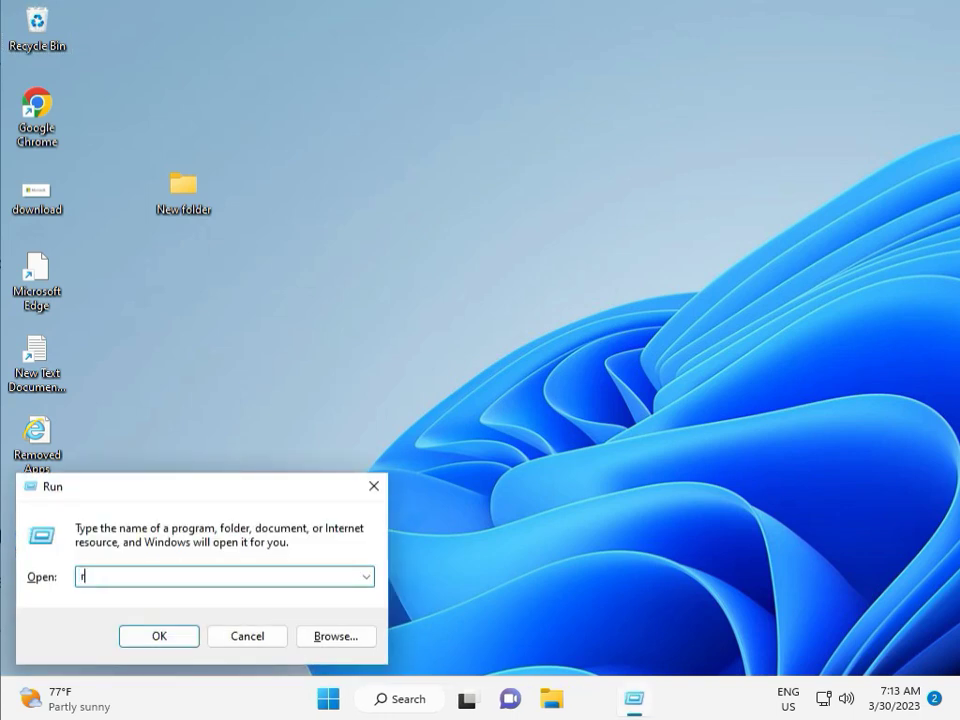
{"action": "type", "text": "egew"}
{"action": "type", "text": "t"}
{"action": "key", "text": "Return"}
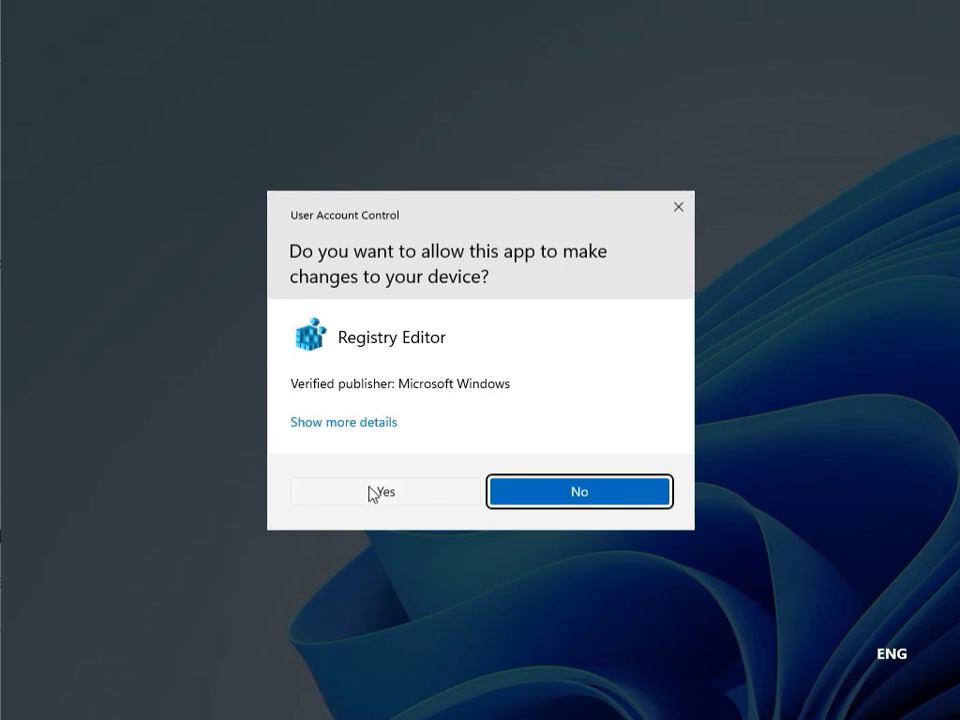
{"action": "left_click", "coordinate": [373, 492]}
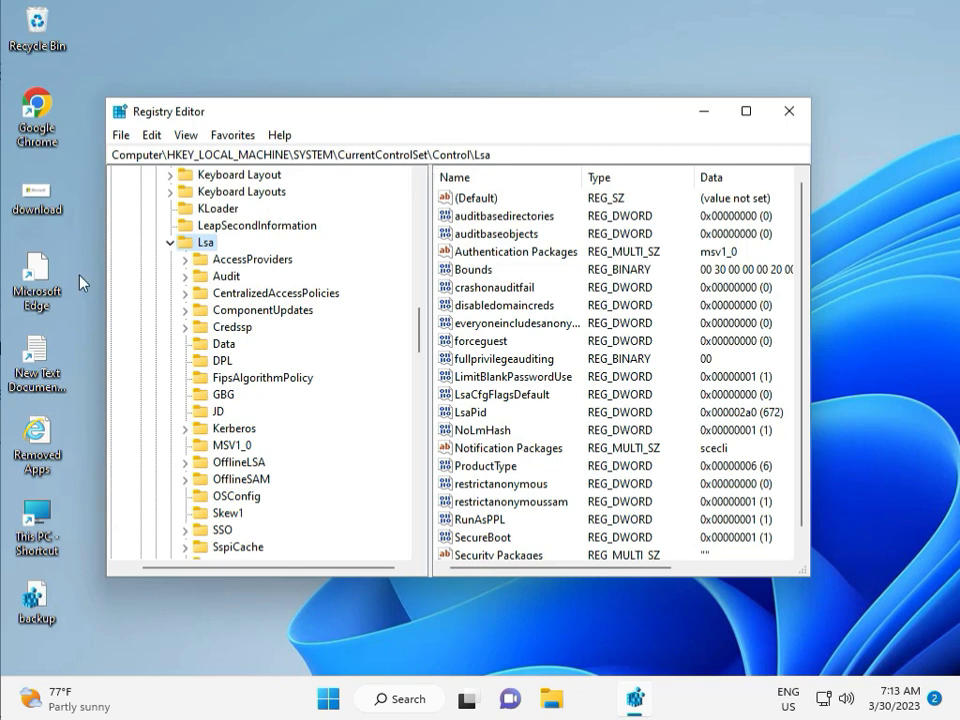
Expand HKEY_LOCAL_MACHINE > SOFTWARE > Policies > Microsoft > Windows to review its subkeys
{"action": "scroll", "coordinate": [170, 270], "scroll_direction": "up", "scroll_amount": 20}
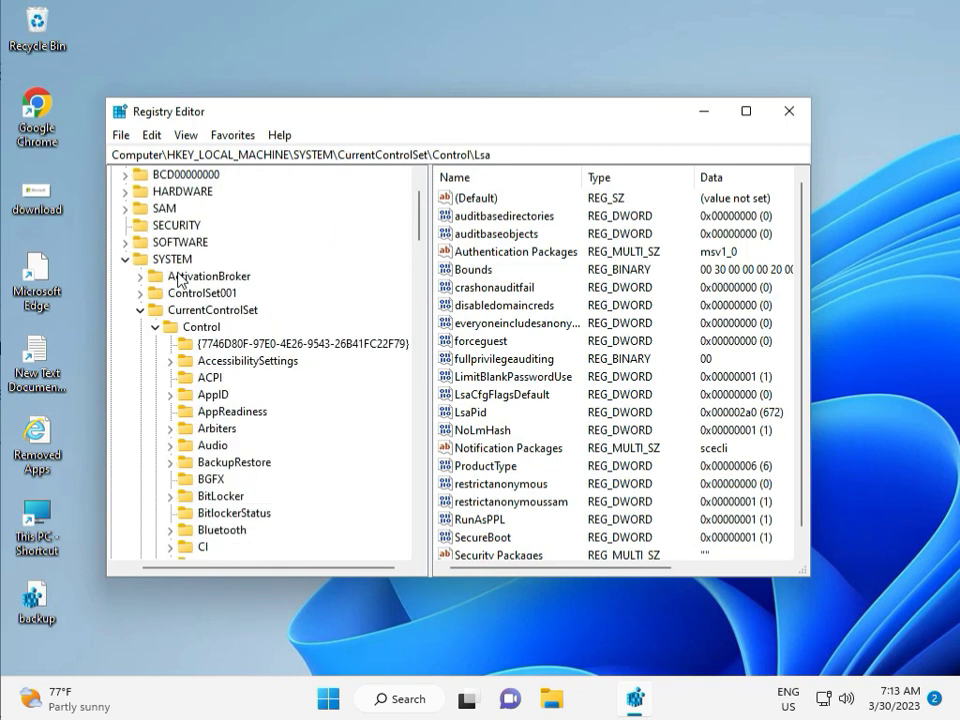
{"action": "left_click", "coordinate": [124, 327]}
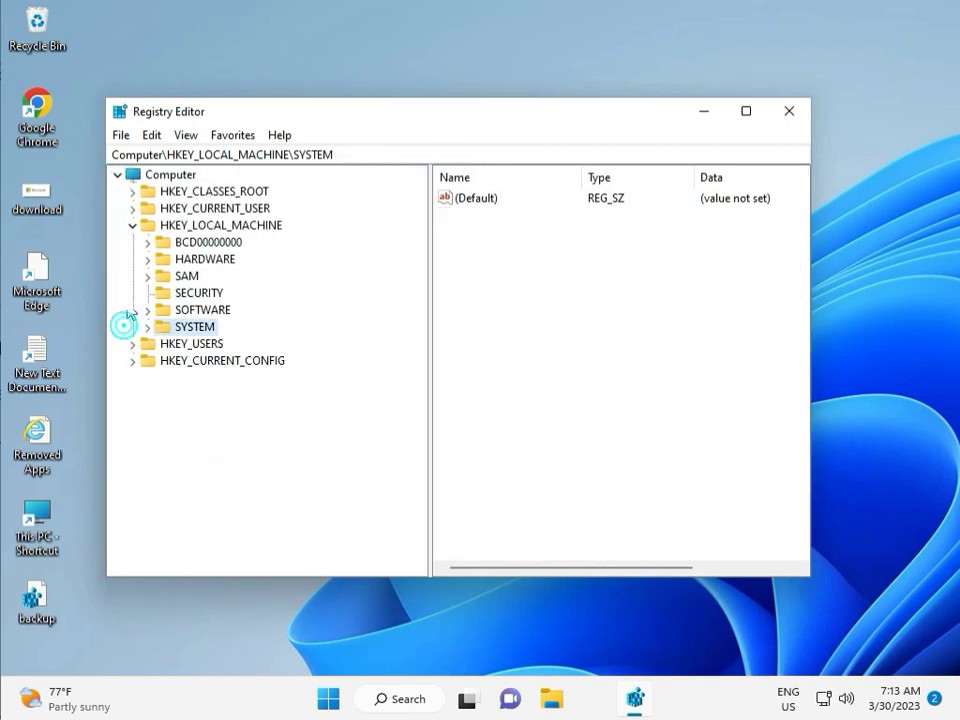
{"action": "left_click", "coordinate": [133, 225]}
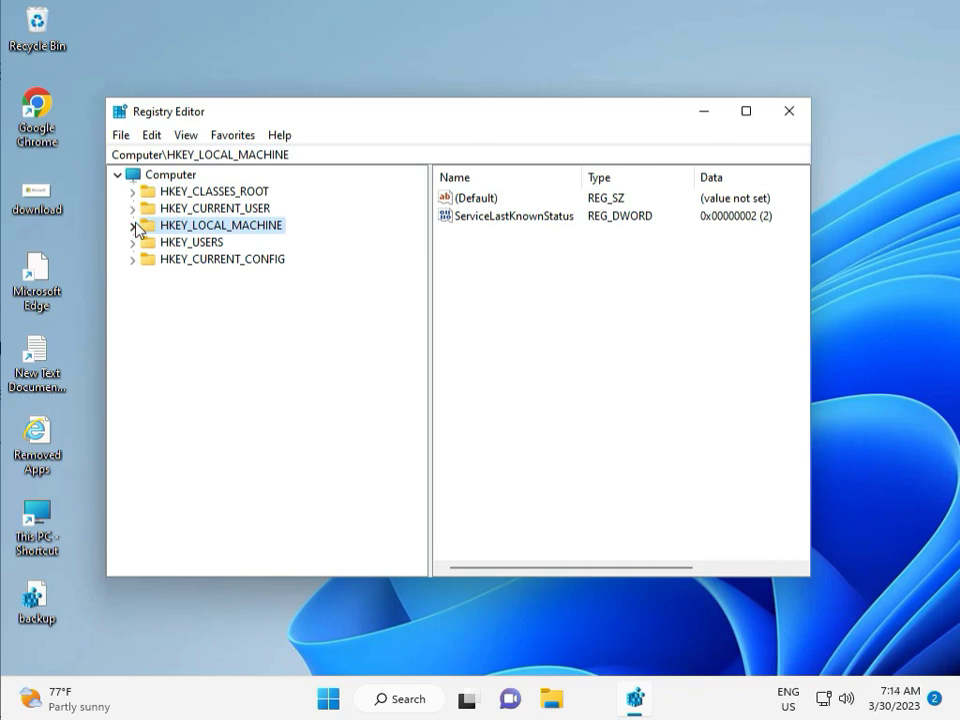
{"action": "left_click", "coordinate": [134, 226]}
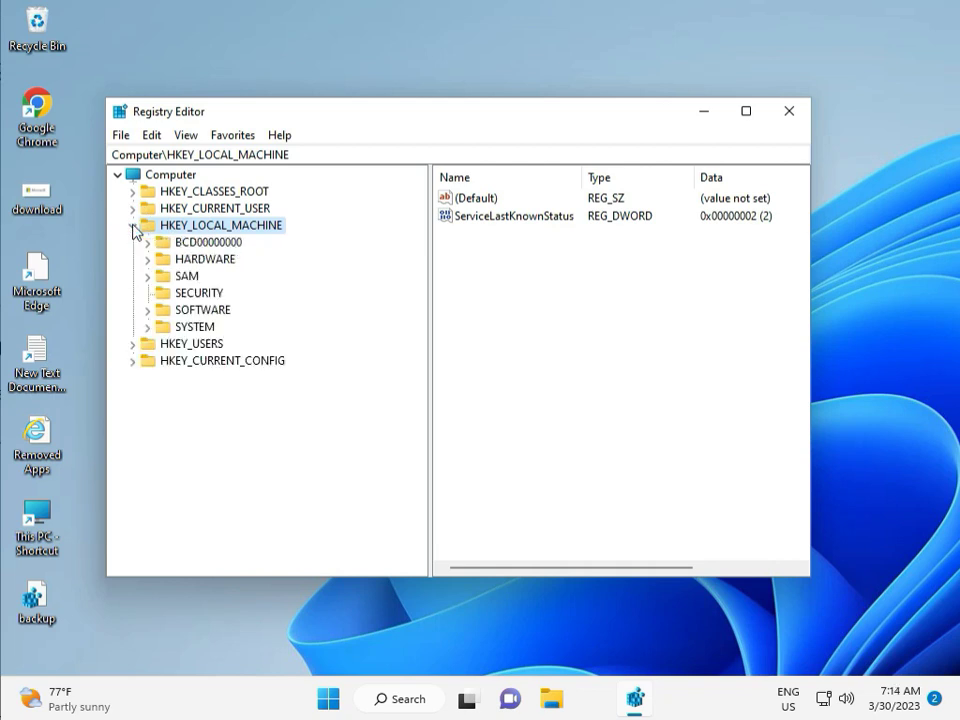
{"action": "left_click", "coordinate": [148, 310]}
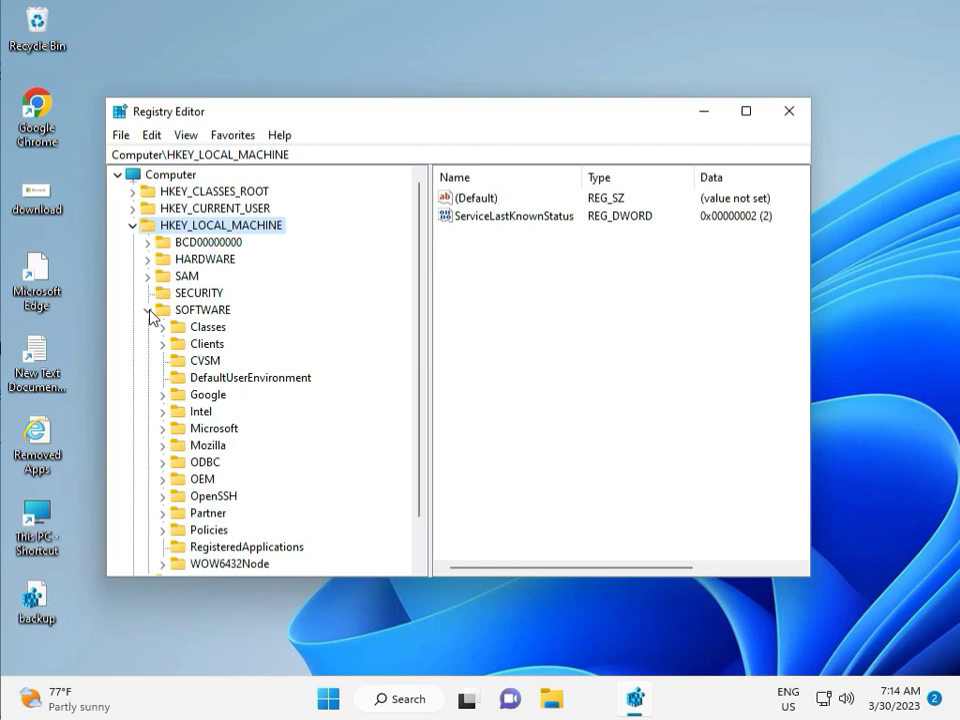
{"action": "scroll", "coordinate": [189, 392], "scroll_direction": "down", "scroll_amount": 1}
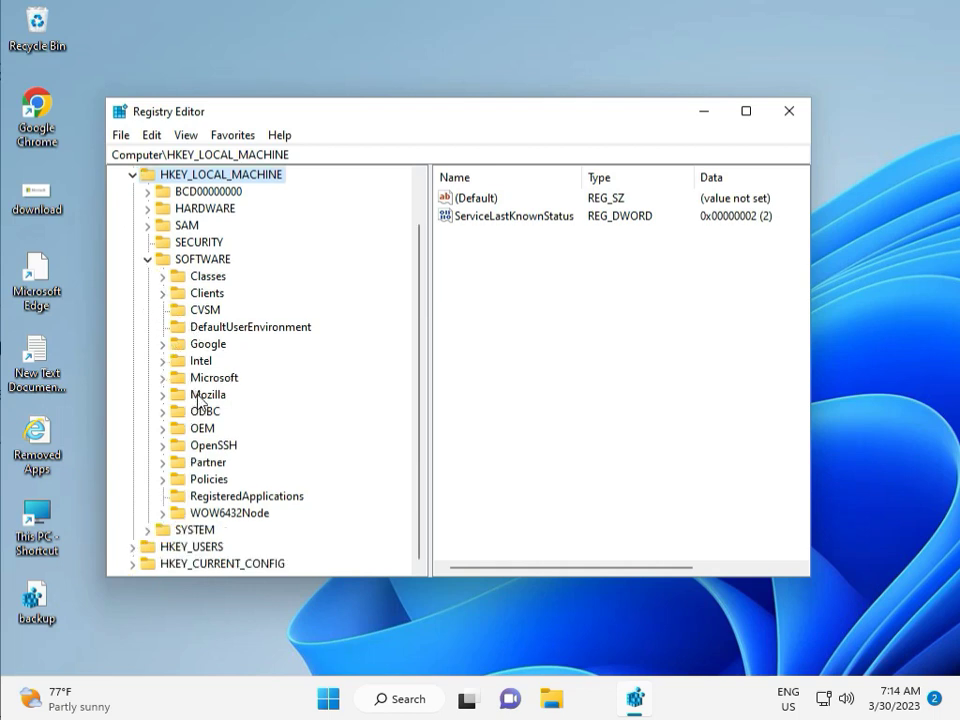
{"action": "left_click", "coordinate": [164, 479]}
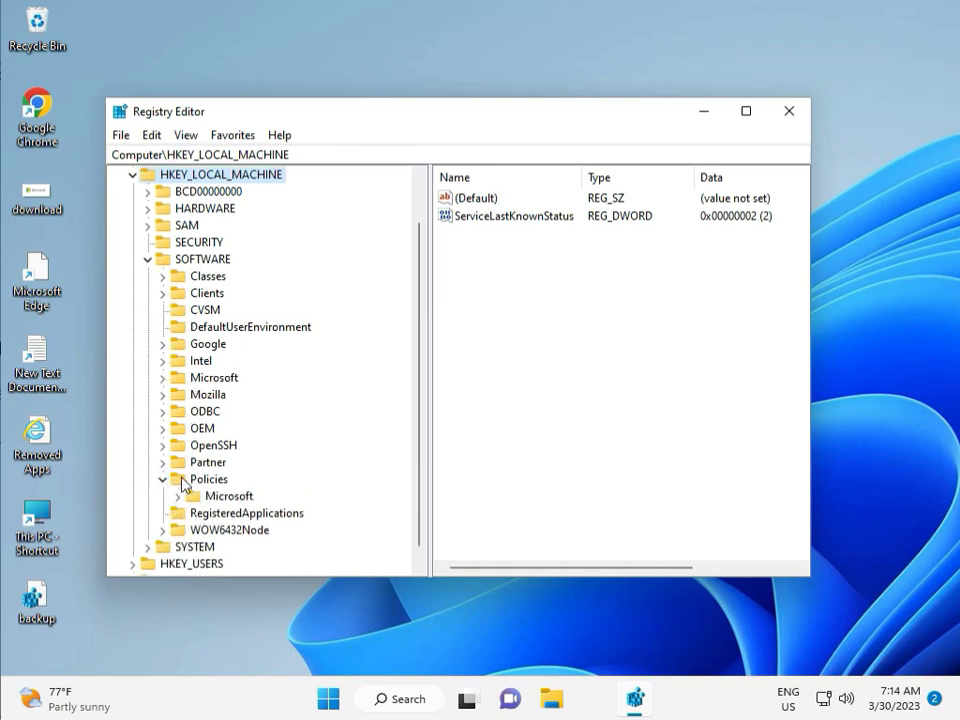
{"action": "left_click", "coordinate": [179, 497]}
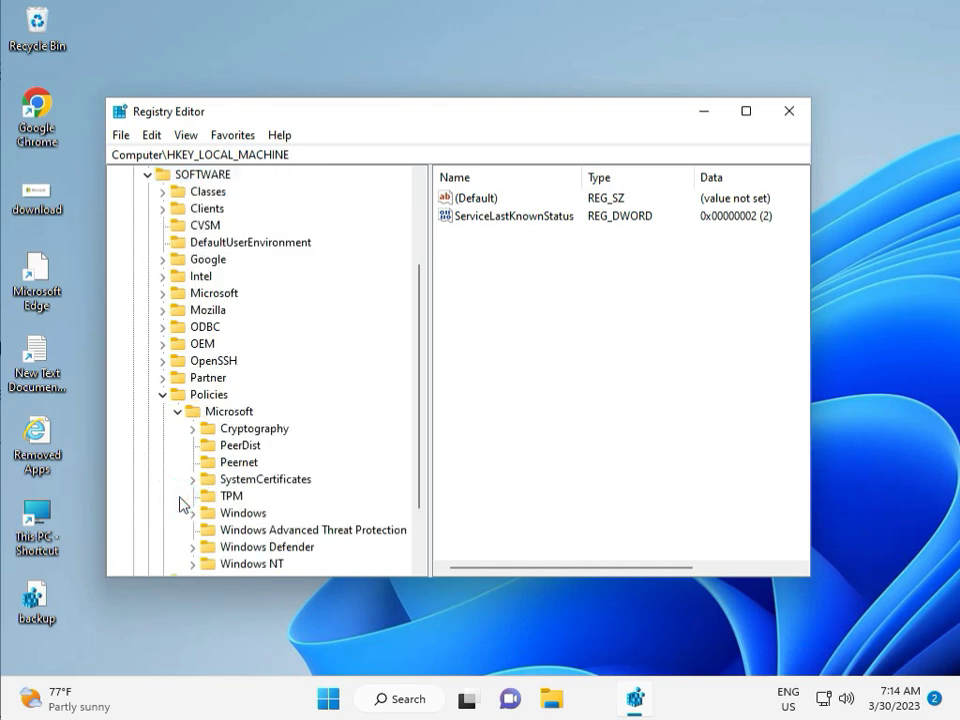
{"action": "scroll", "coordinate": [223, 494], "scroll_direction": "down", "scroll_amount": 2}
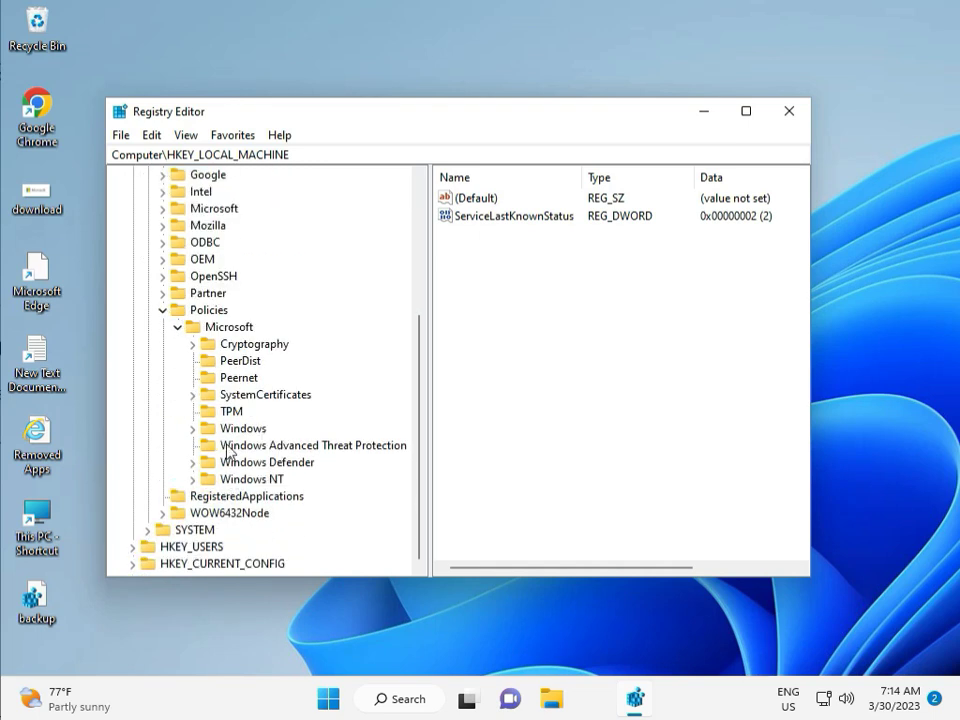
{"action": "left_click", "coordinate": [194, 428]}
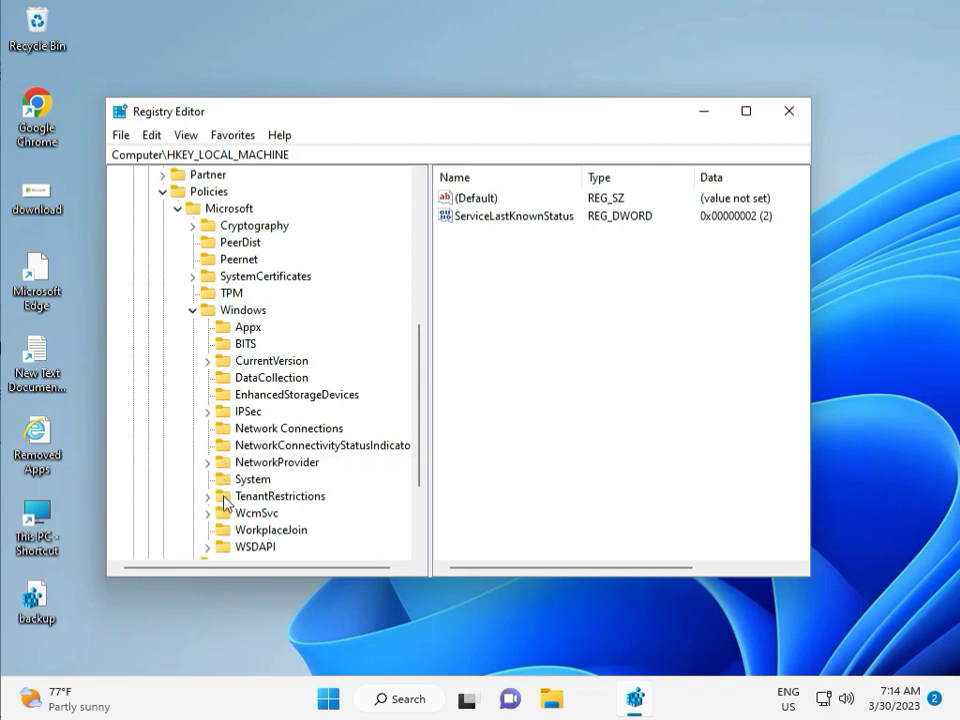
{"action": "scroll", "coordinate": [226, 538], "scroll_direction": "down", "scroll_amount": 1}
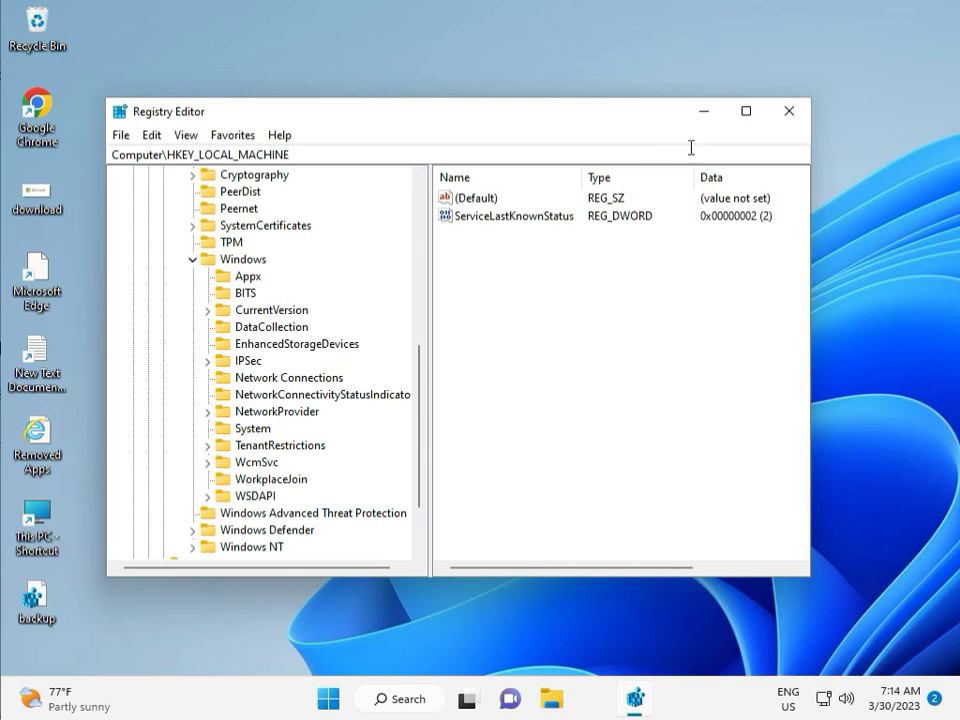
Close Registry Editor and start Command Prompt as administrator from a Start search for 'cmd'
{"action": "left_click", "coordinate": [790, 112]}
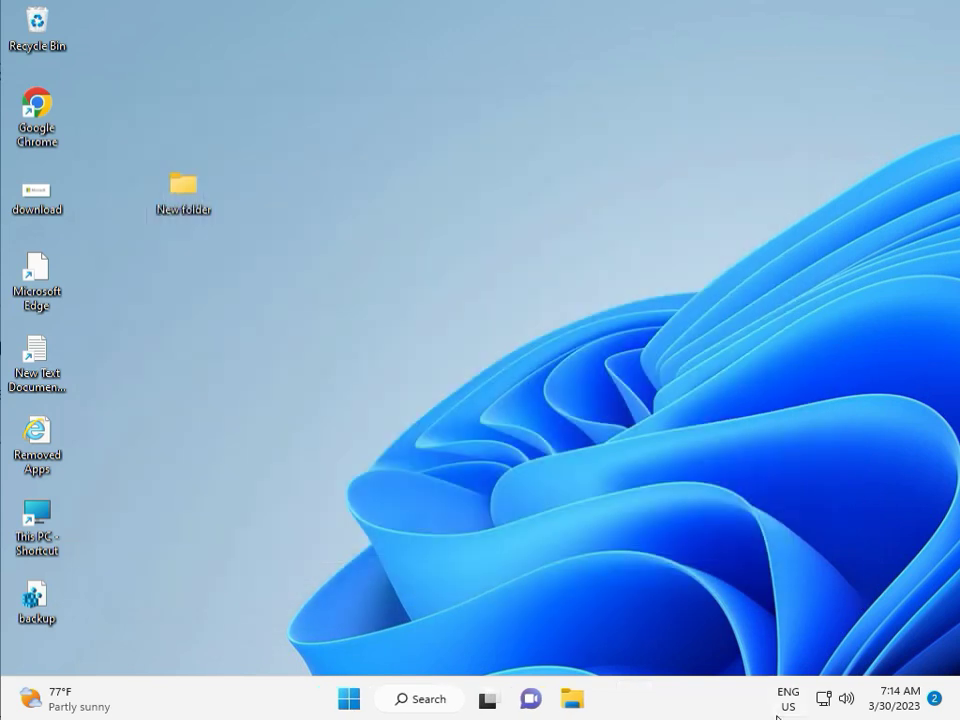
{"action": "left_click", "coordinate": [295, 449]}
{"action": "key", "text": "super"}
{"action": "type", "text": "cmd"}
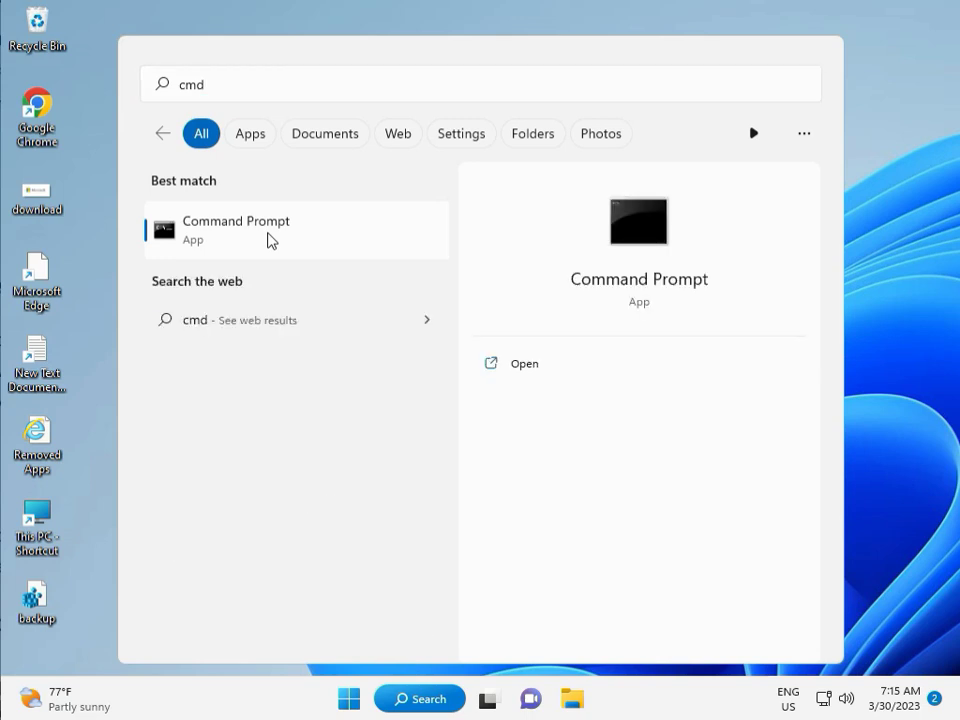
{"action": "left_click", "coordinate": [512, 395]}
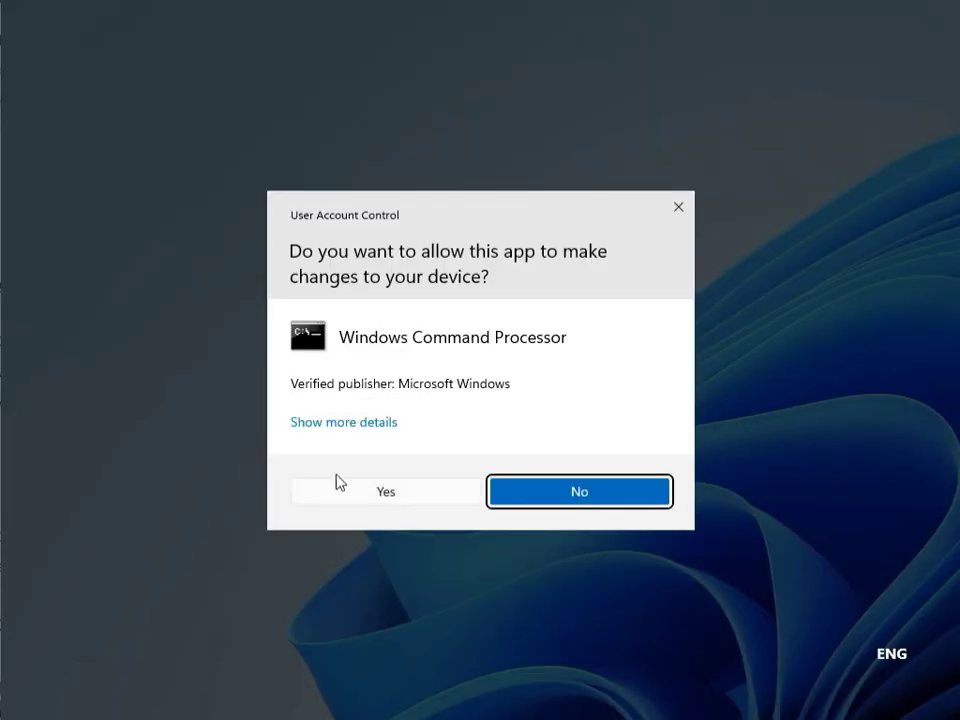
{"action": "left_click", "coordinate": [354, 488]}
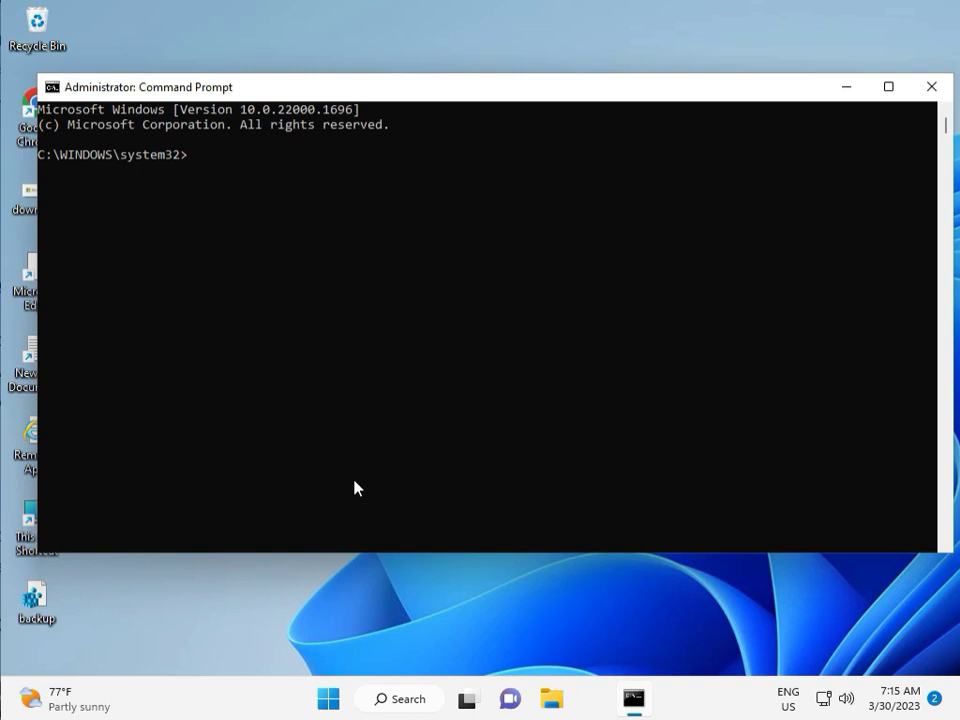
Run chkdsk /f /r, answer y to schedule it at next restart, and close the console
{"action": "type", "text": "chkdsk /f /r"}
{"action": "key", "text": "Return"}
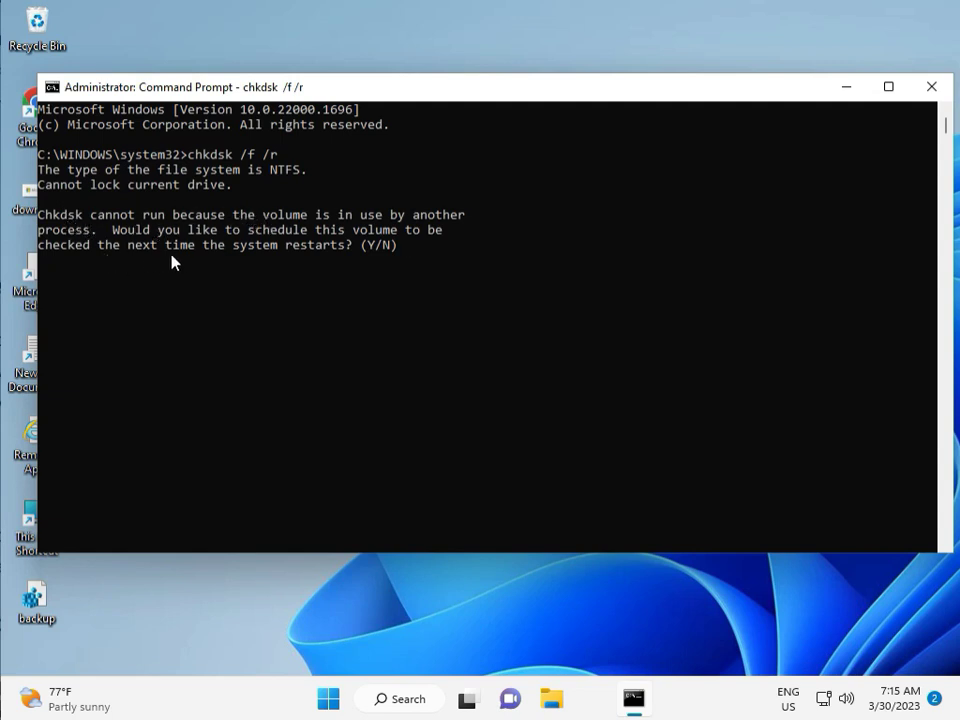
{"action": "type", "text": "y"}
{"action": "key", "text": "Return"}
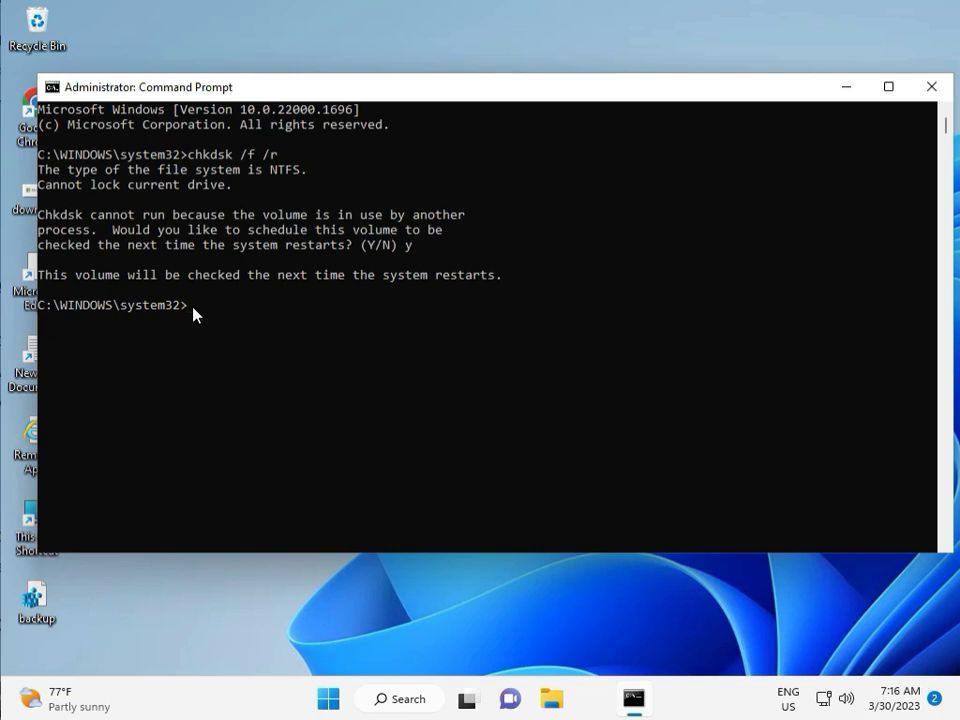
{"action": "left_click", "coordinate": [931, 88]}
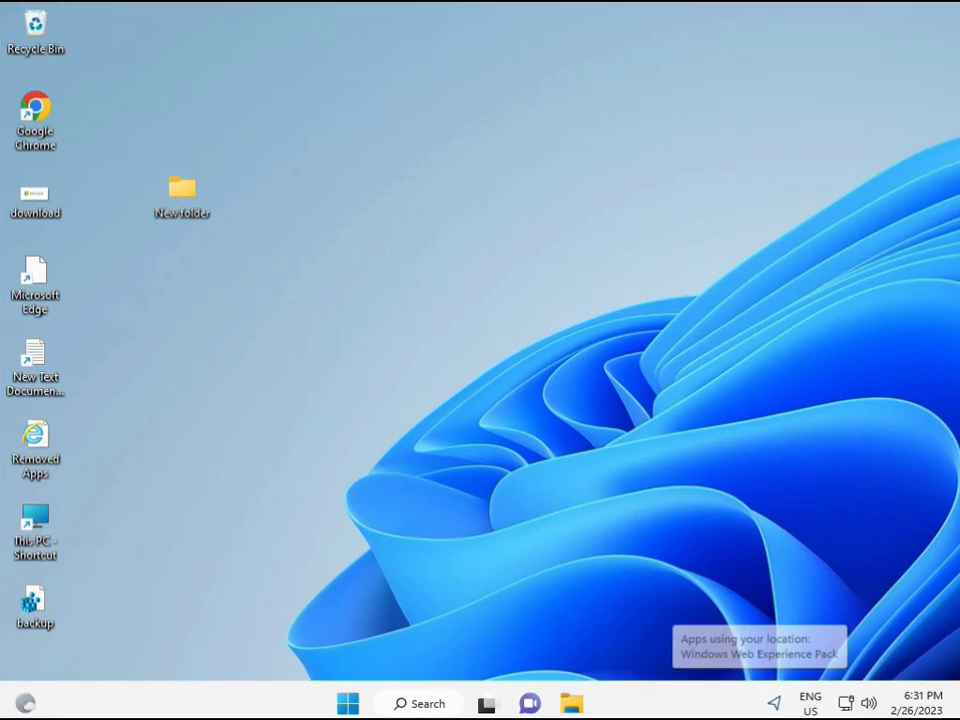
Search 'cmd' in Start and launch Command Prompt elevated with Ctrl+Shift+Enter, approving UAC
{"action": "left_click", "coordinate": [348, 704]}
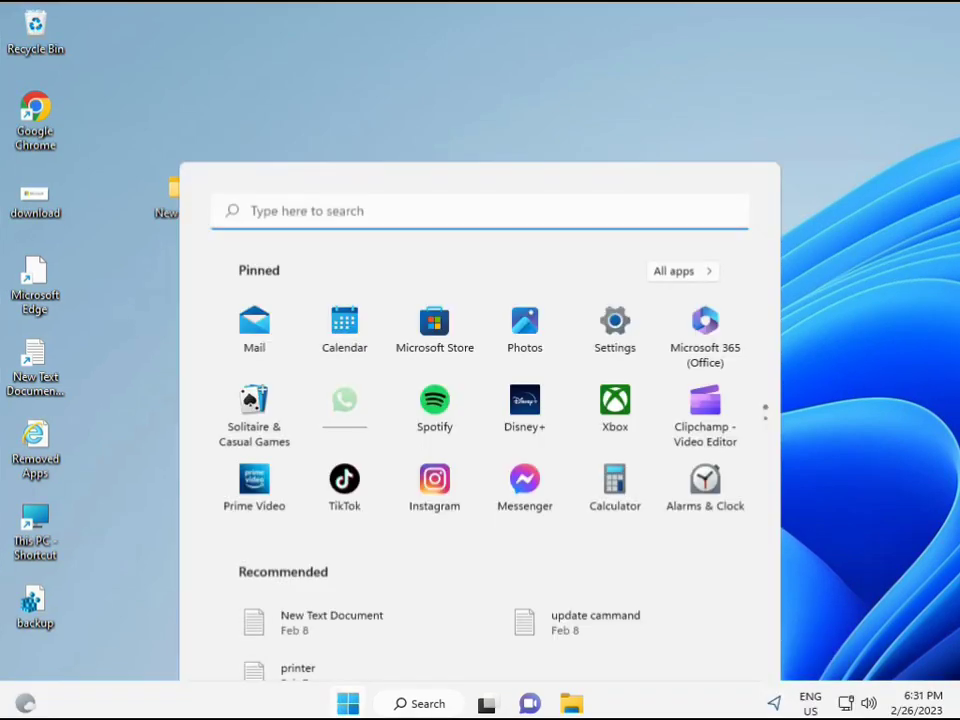
{"action": "left_click", "coordinate": [390, 705]}
{"action": "type", "text": "cmd"}
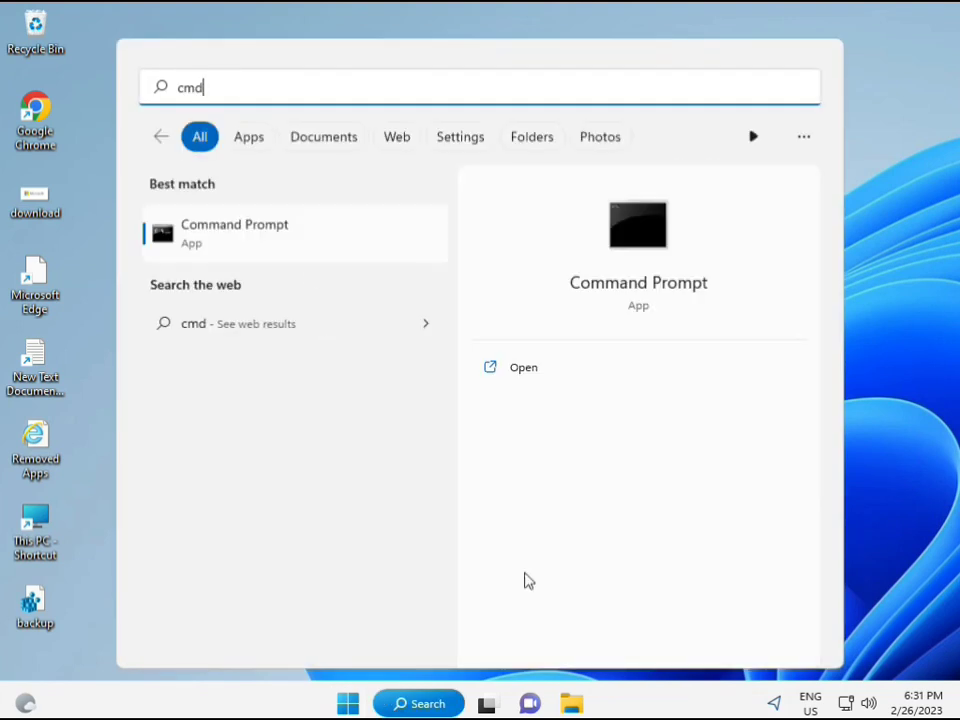
{"action": "left_click", "coordinate": [212, 234]}
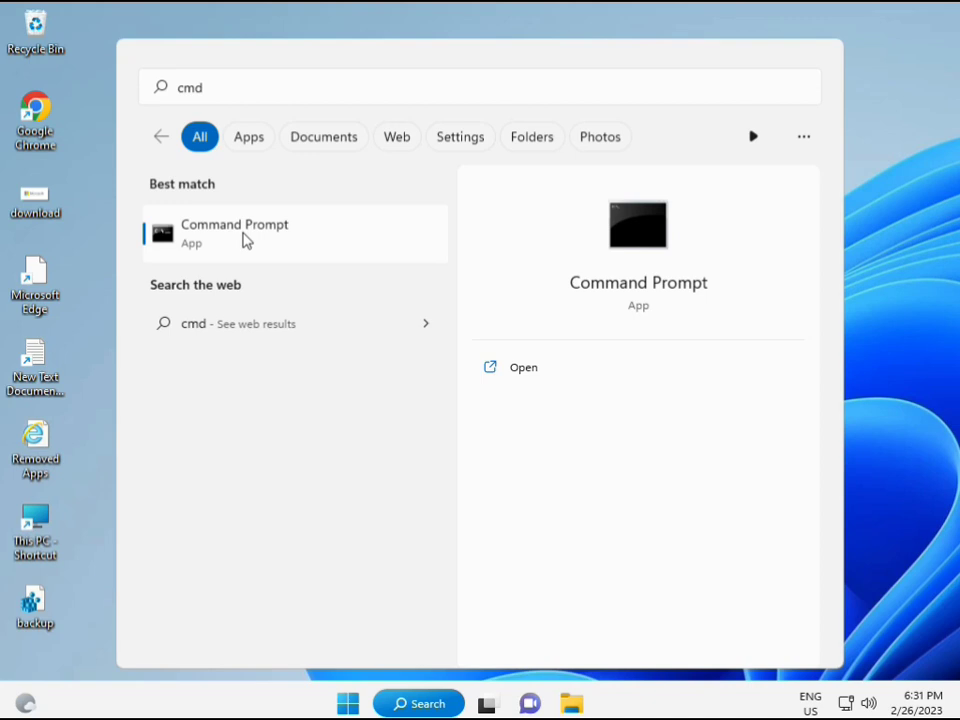
{"action": "right_click", "coordinate": [248, 240]}
{"action": "key", "text": "Escape"}
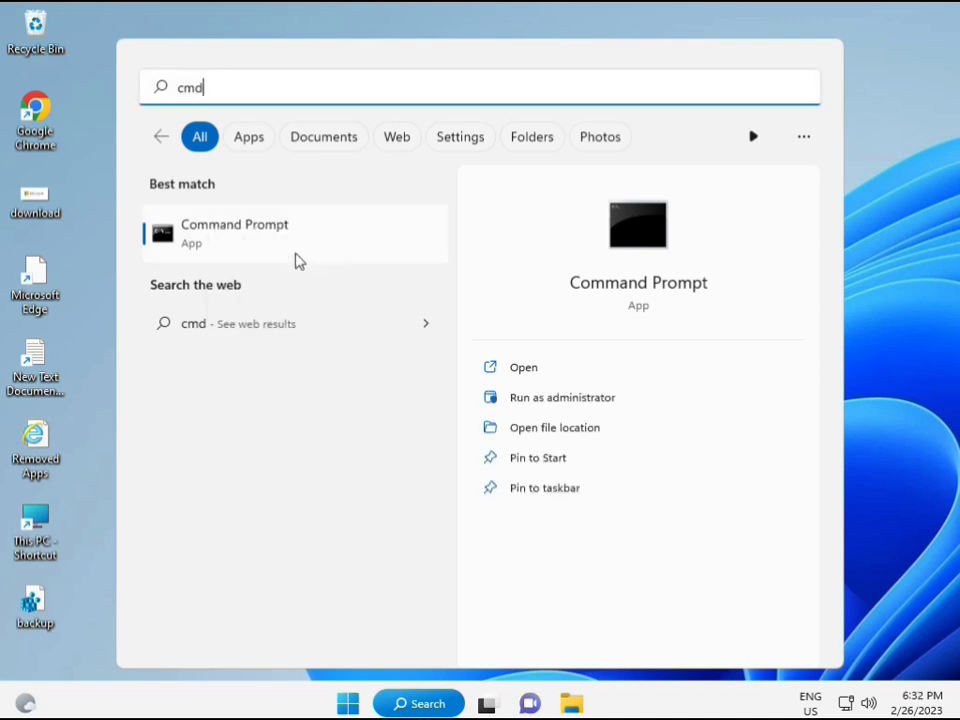
{"action": "key", "text": "ctrl+shift+Return"}
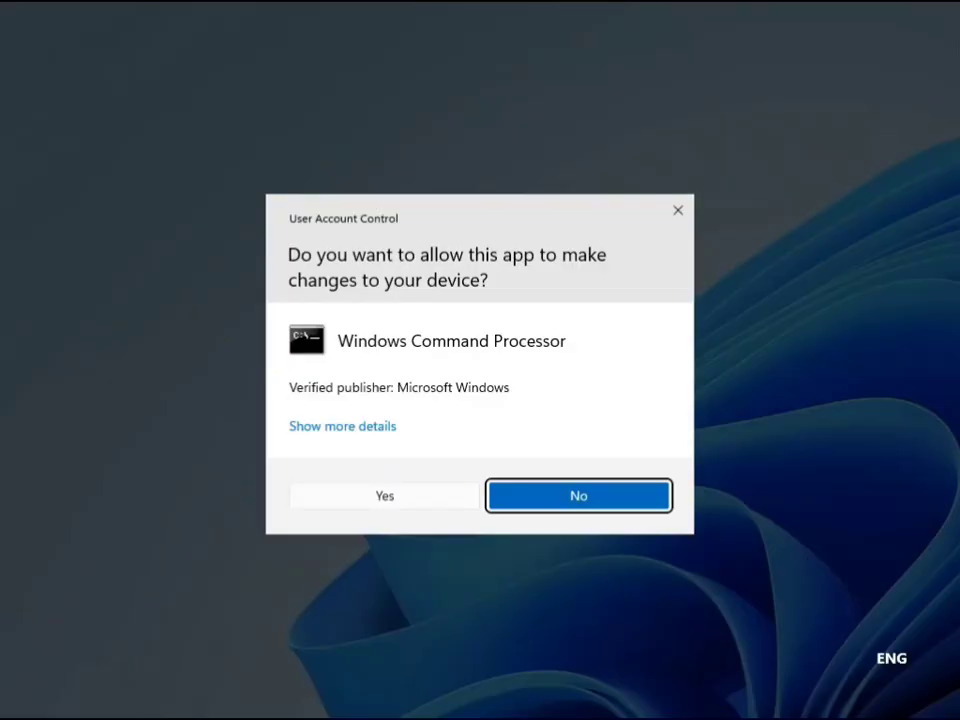
{"action": "left_click", "coordinate": [390, 495]}
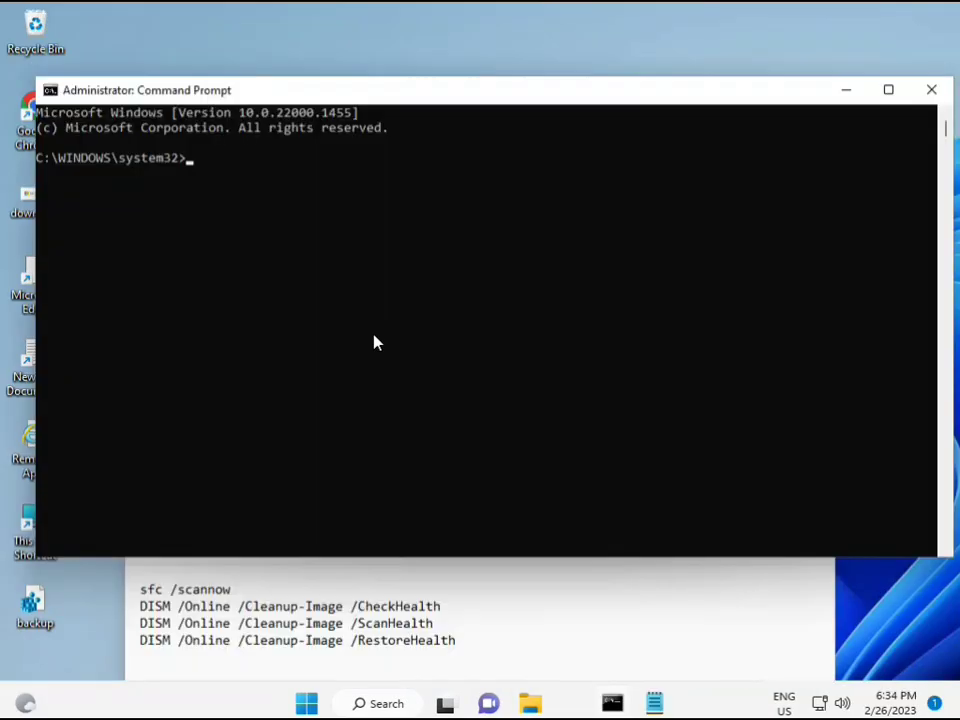
Run sfc /scannow to 100% with no integrity violations, then select the DISM CheckHealth line in the notes
{"action": "left_click", "coordinate": [191, 160]}
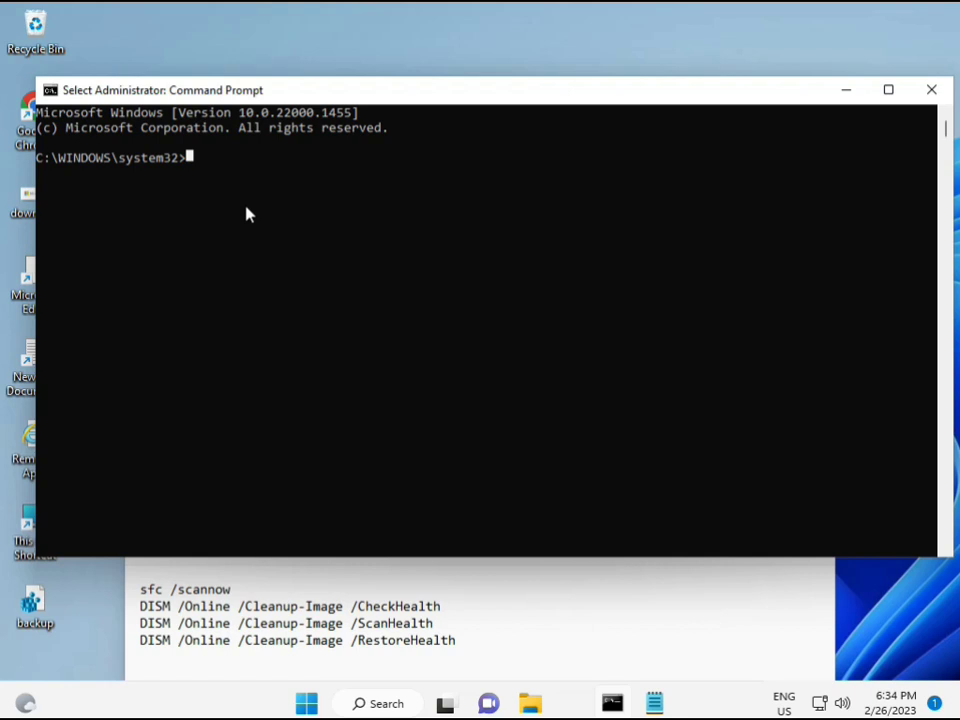
{"action": "type", "text": "sca"}
{"action": "key", "text": "BackSpace"}
{"action": "key", "text": "BackSpace"}
{"action": "key", "text": "BackSpace"}
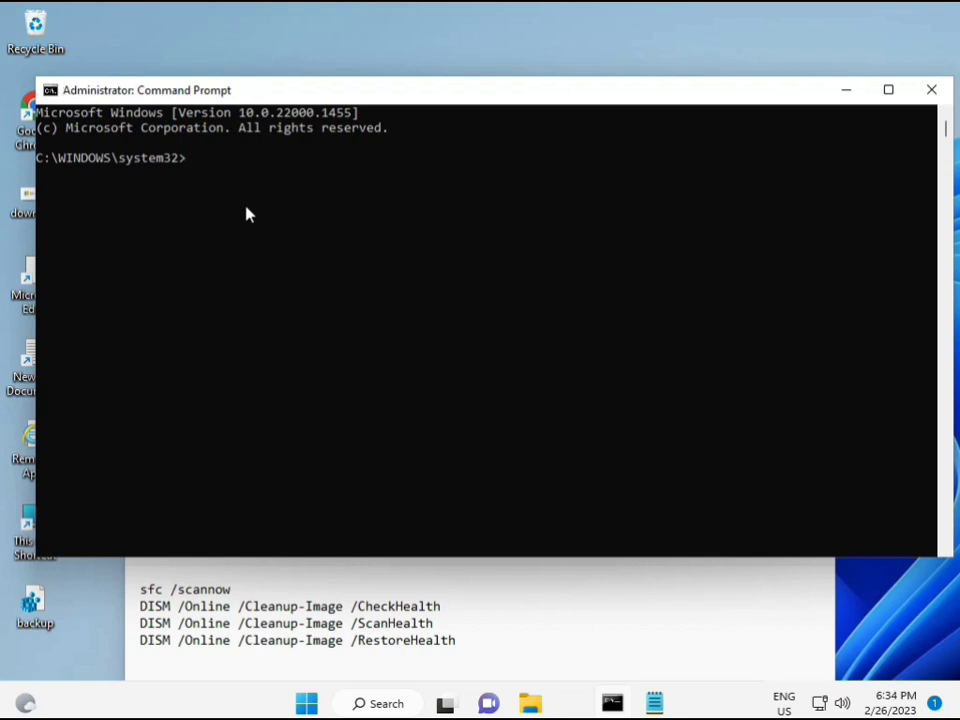
{"action": "type", "text": "sfc /scannow"}
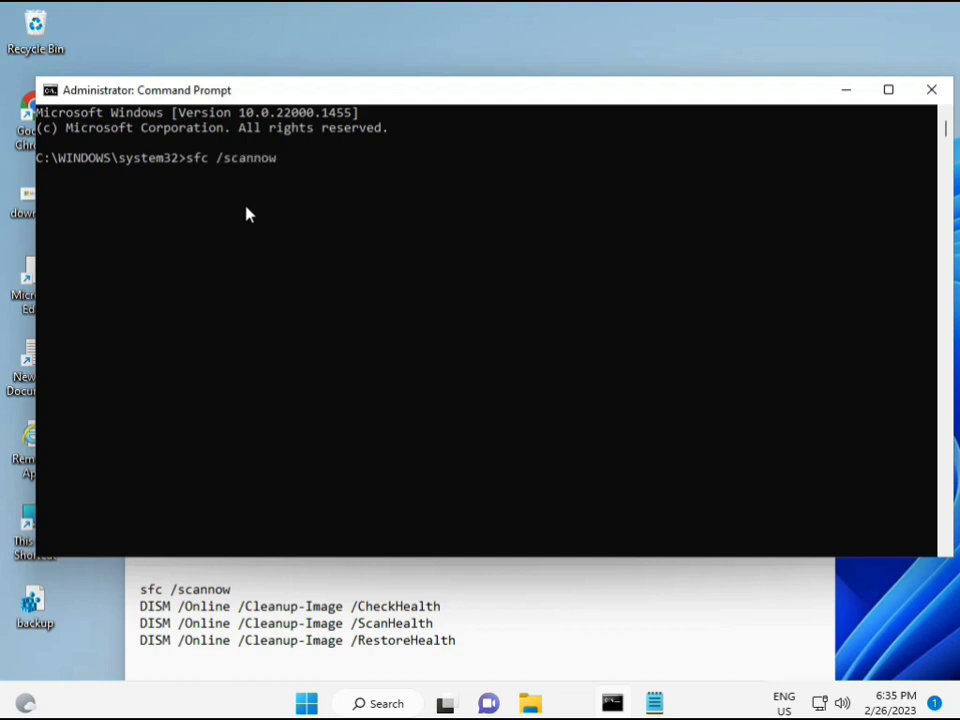
{"action": "key", "text": "Return"}
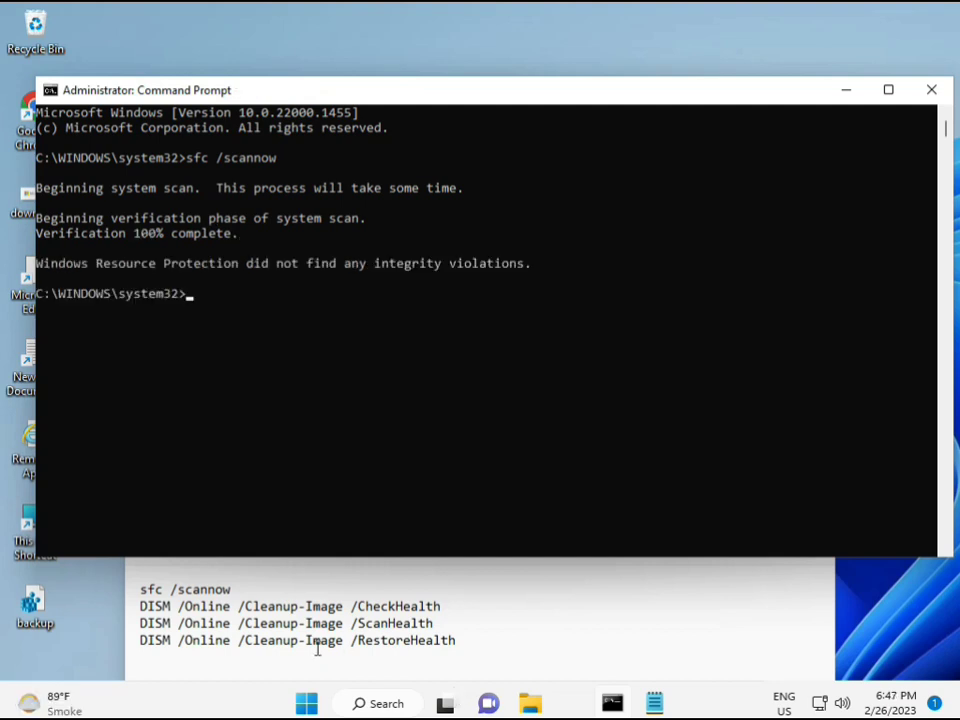
{"action": "left_click", "coordinate": [146, 605]}
{"action": "left_click_drag", "start_coordinate": [146, 605], "coordinate": [450, 606]}
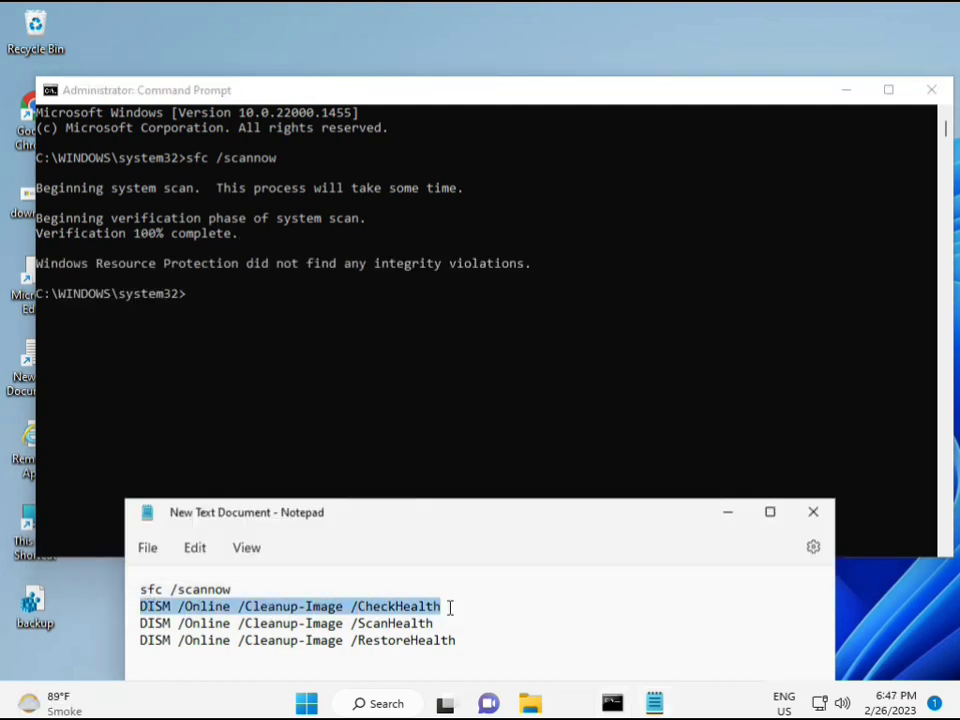
Run DISM /Online /Cleanup-Image /CheckHealth, copied from Notepad, confirming no component store corruption
{"action": "right_click", "coordinate": [255, 608]}
{"action": "left_click", "coordinate": [300, 318]}
{"action": "left_click", "coordinate": [238, 313]}
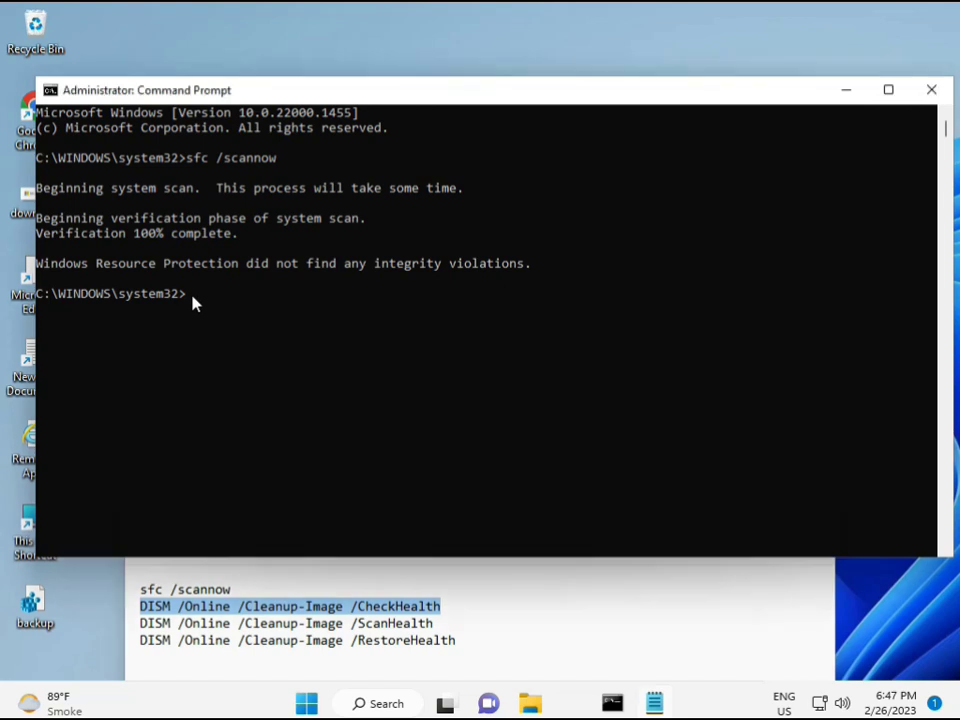
{"action": "right_click", "coordinate": [77, 93]}
{"action": "mouse_move", "coordinate": [161, 234]}
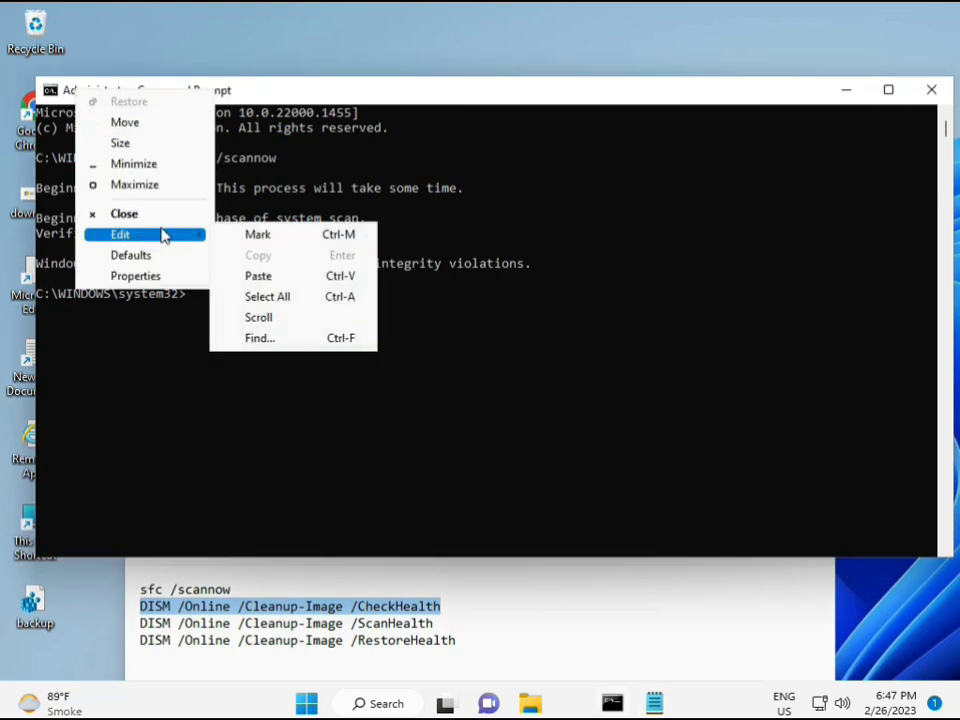
{"action": "left_click", "coordinate": [255, 276]}
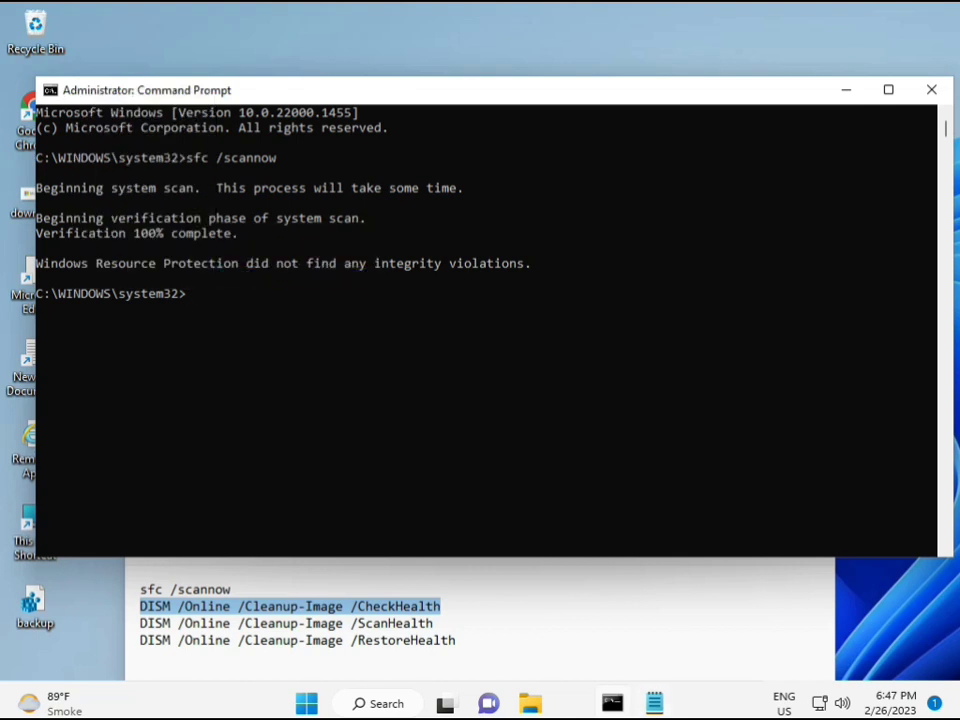
{"action": "mouse_move", "coordinate": [654, 703]}
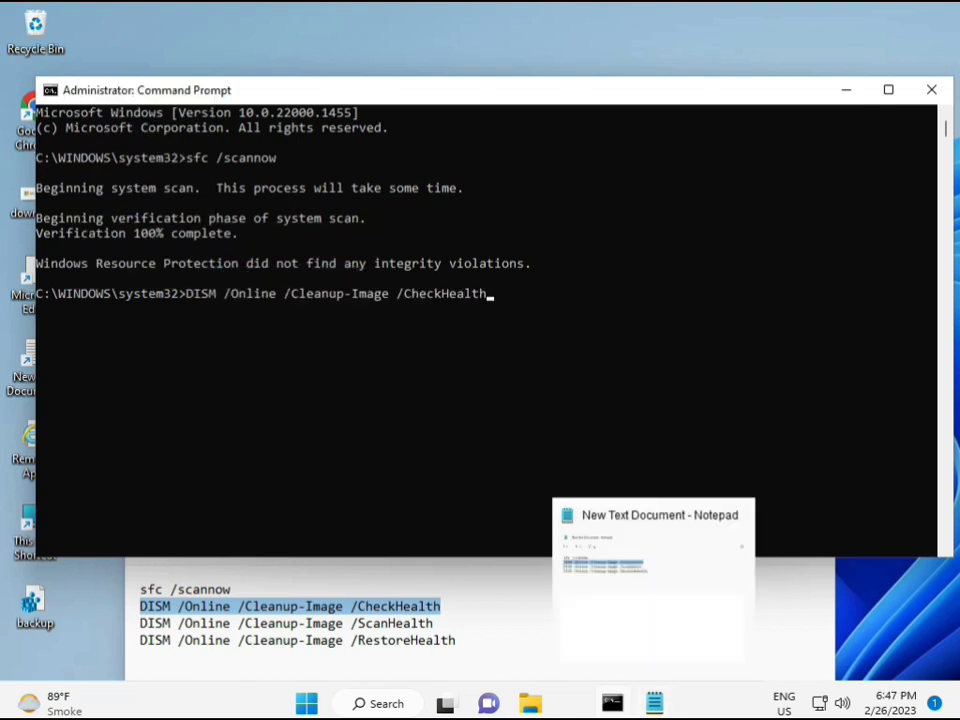
{"action": "left_click", "coordinate": [186, 302]}
{"action": "key", "text": "Return"}
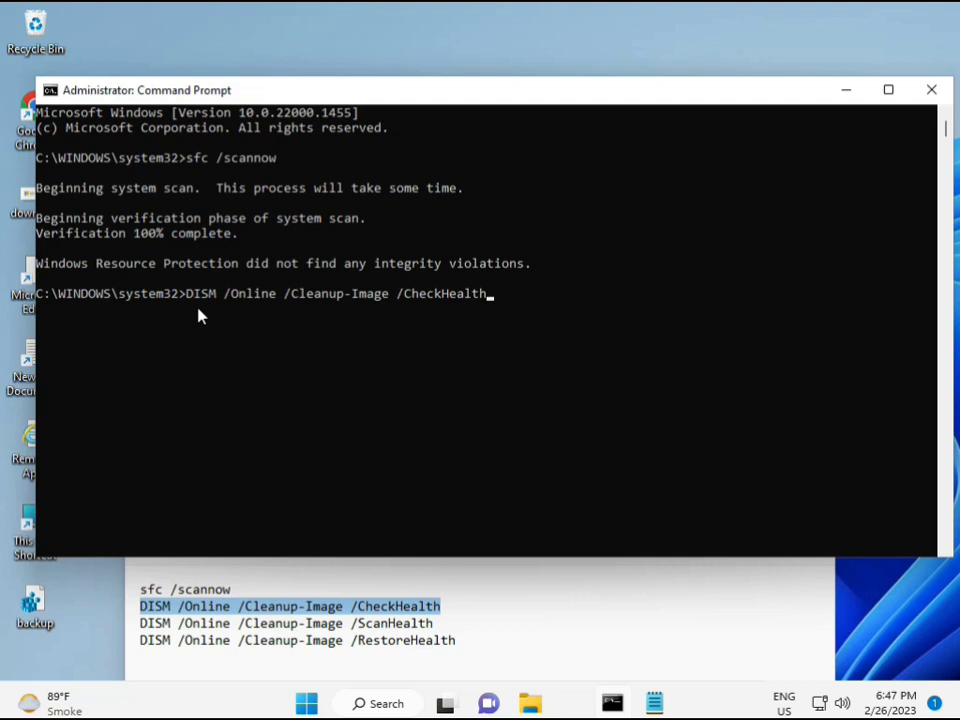
{"action": "key", "text": "Return"}
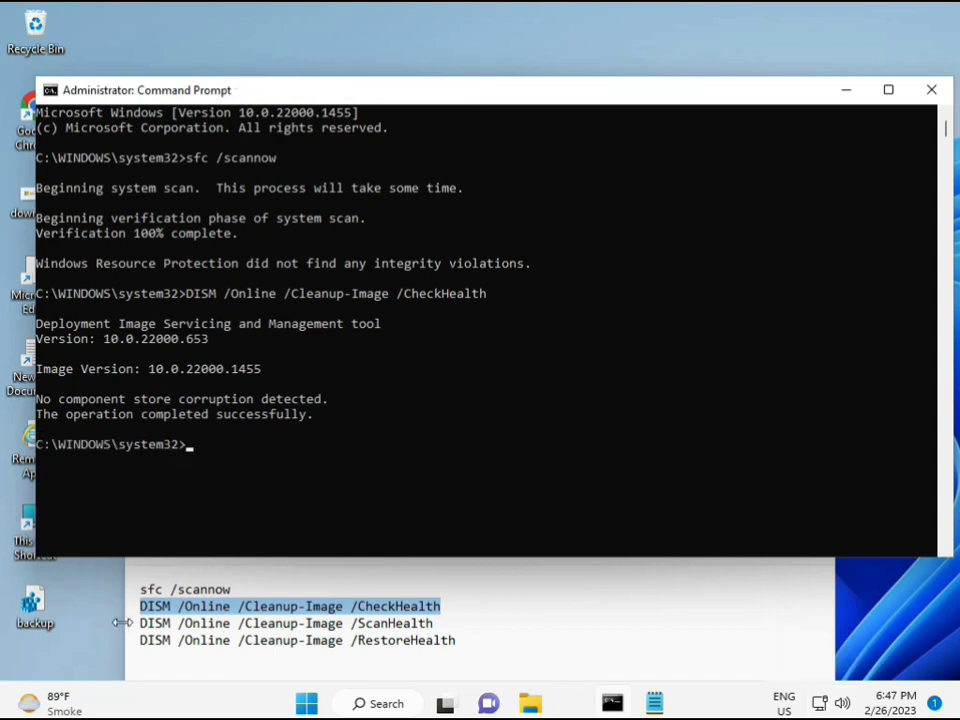
{"action": "left_click", "coordinate": [142, 625]}
Run DISM /Online /Cleanup-Image /ScanHealth from the notes line, scanning to 100% with no corruption
{"action": "left_click_drag", "start_coordinate": [141, 624], "coordinate": [456, 624]}
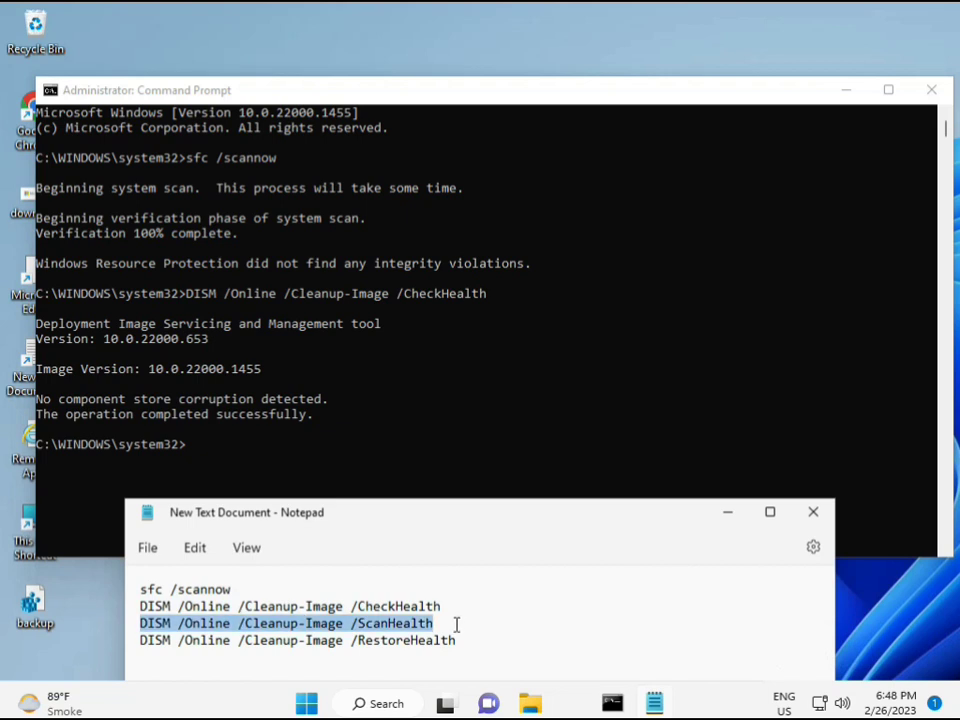
{"action": "right_click", "coordinate": [424, 624]}
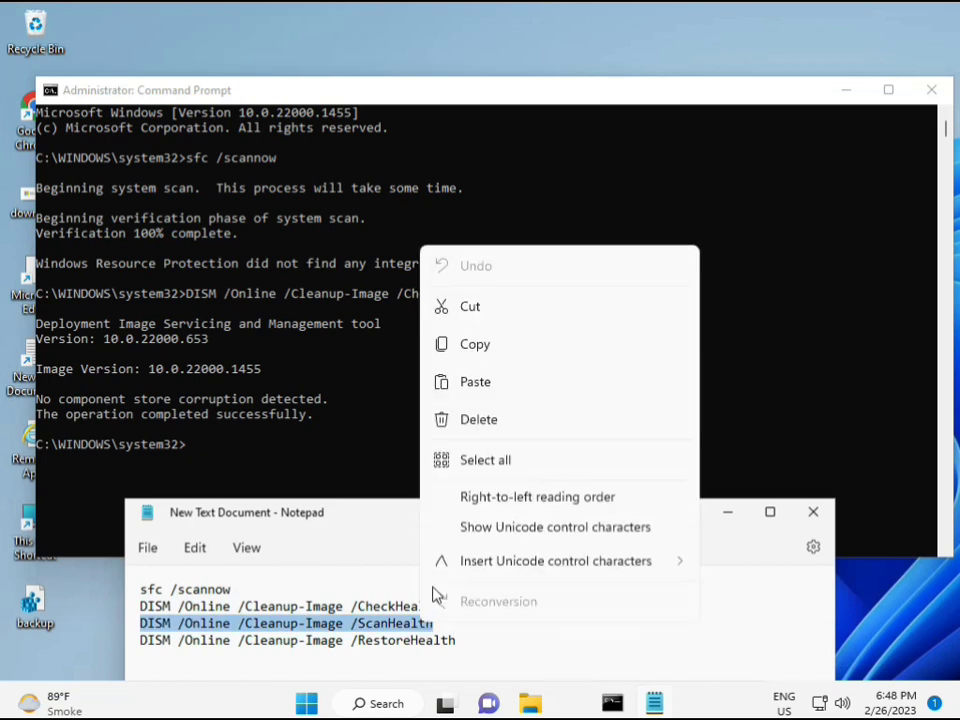
{"action": "left_click", "coordinate": [466, 356]}
{"action": "left_click", "coordinate": [337, 472]}
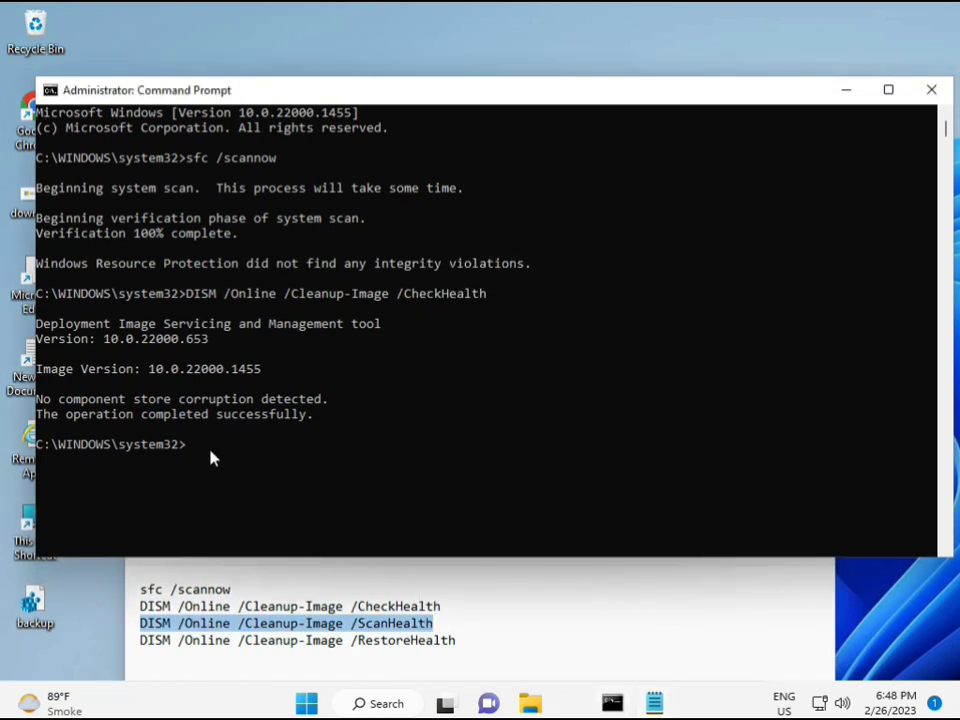
{"action": "left_click", "coordinate": [191, 447]}
{"action": "right_click", "coordinate": [195, 453]}
{"action": "right_click", "coordinate": [195, 453]}
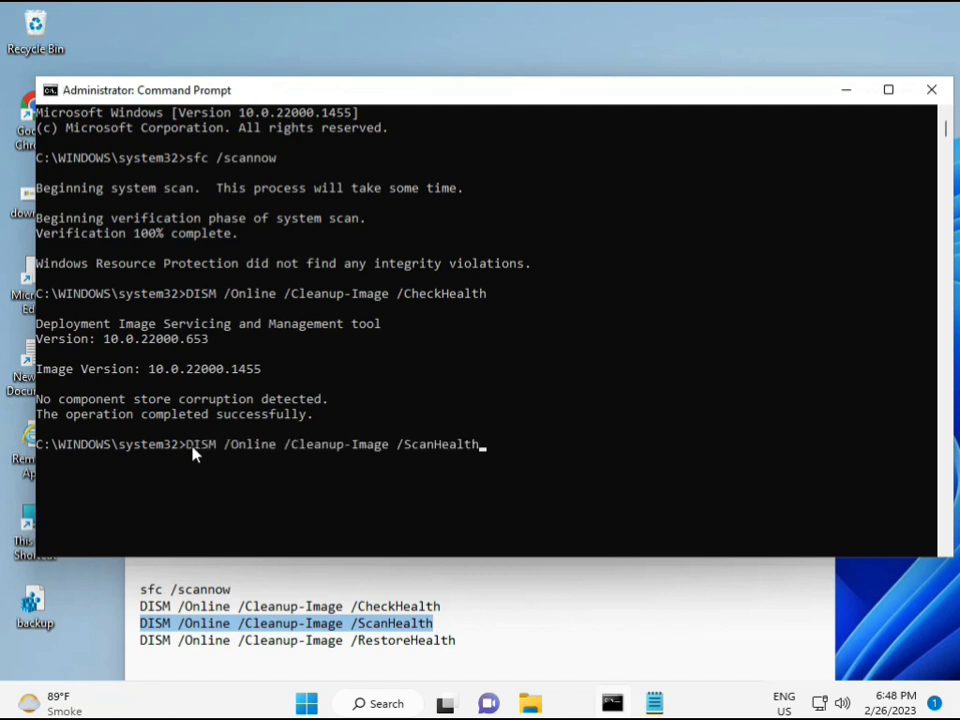
{"action": "key", "text": "Return"}
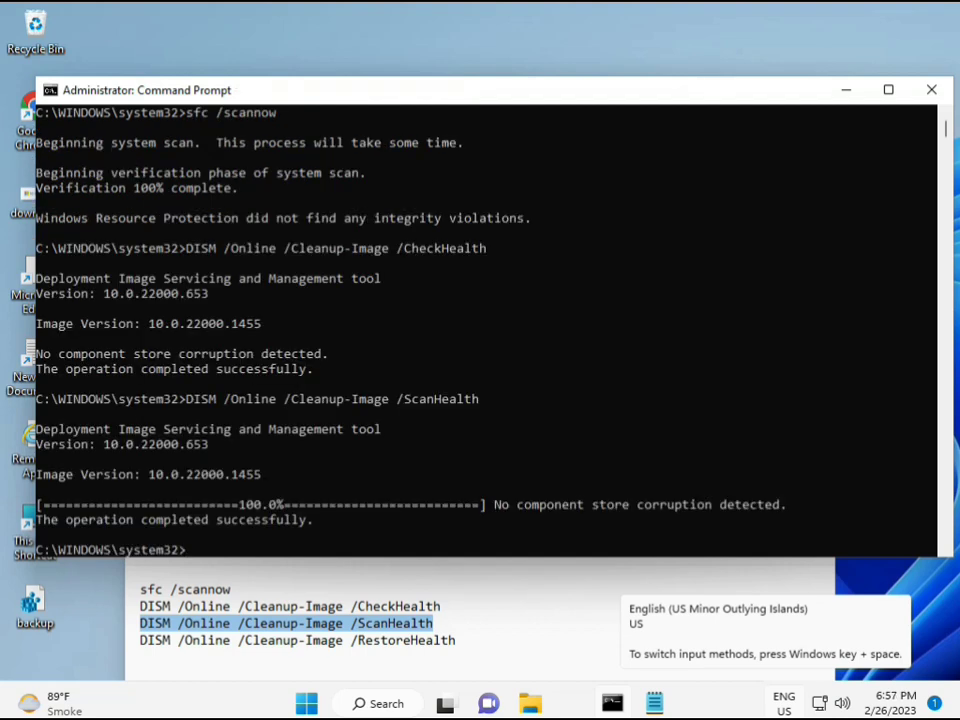
Copy the DISM RestoreHealth line from Notepad and paste it at the Command Prompt
{"action": "left_click_drag", "start_coordinate": [215, 519], "coordinate": [313, 520]}
{"action": "left_click", "coordinate": [227, 645]}
{"action": "triple_click", "coordinate": [227, 645]}
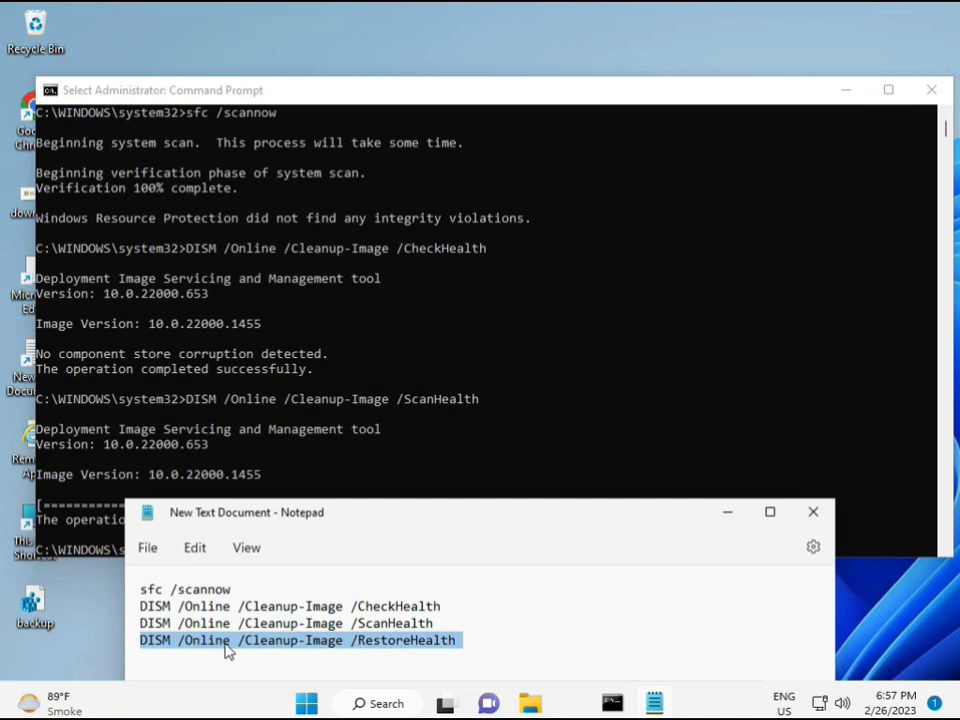
{"action": "right_click", "coordinate": [229, 647]}
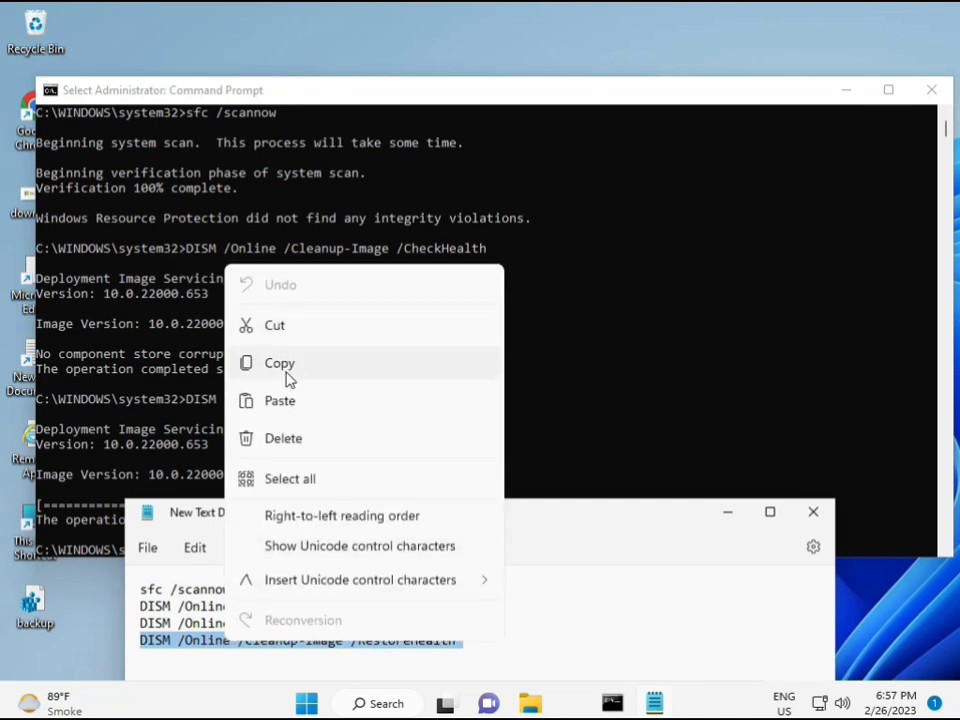
{"action": "left_click", "coordinate": [265, 367]}
{"action": "left_click", "coordinate": [272, 489]}
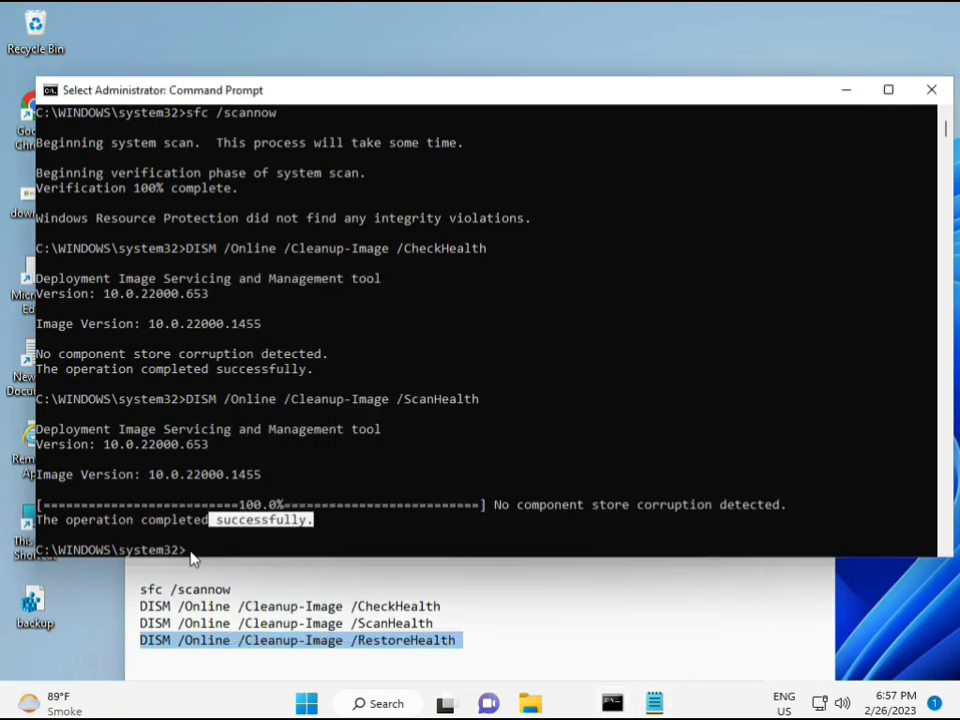
{"action": "left_click", "coordinate": [190, 555]}
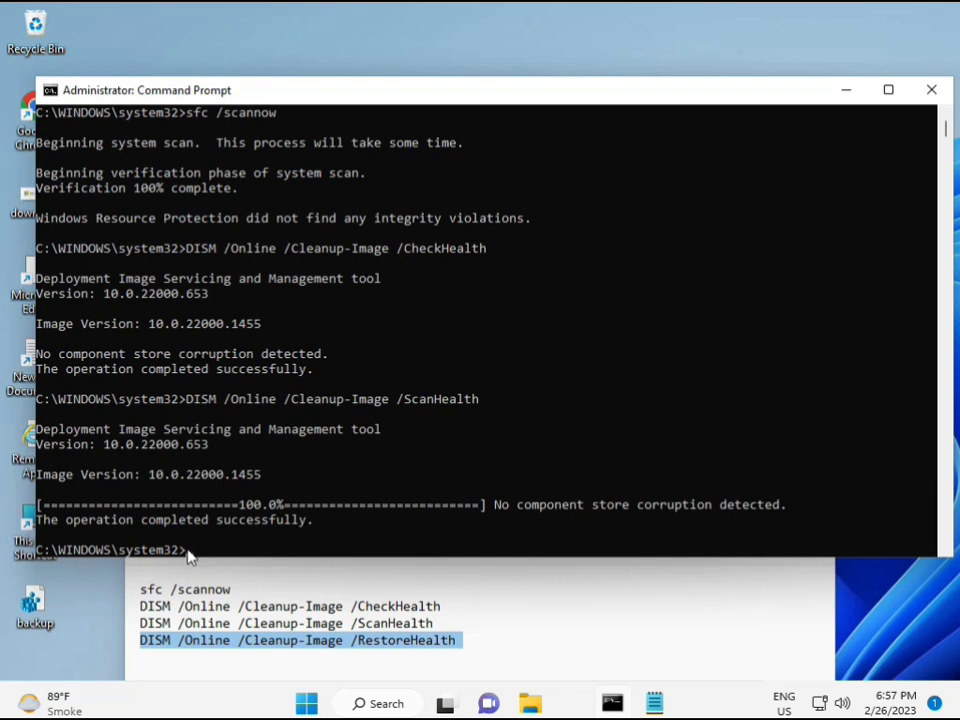
{"action": "left_click", "coordinate": [190, 555]}
{"action": "right_click", "coordinate": [188, 552]}
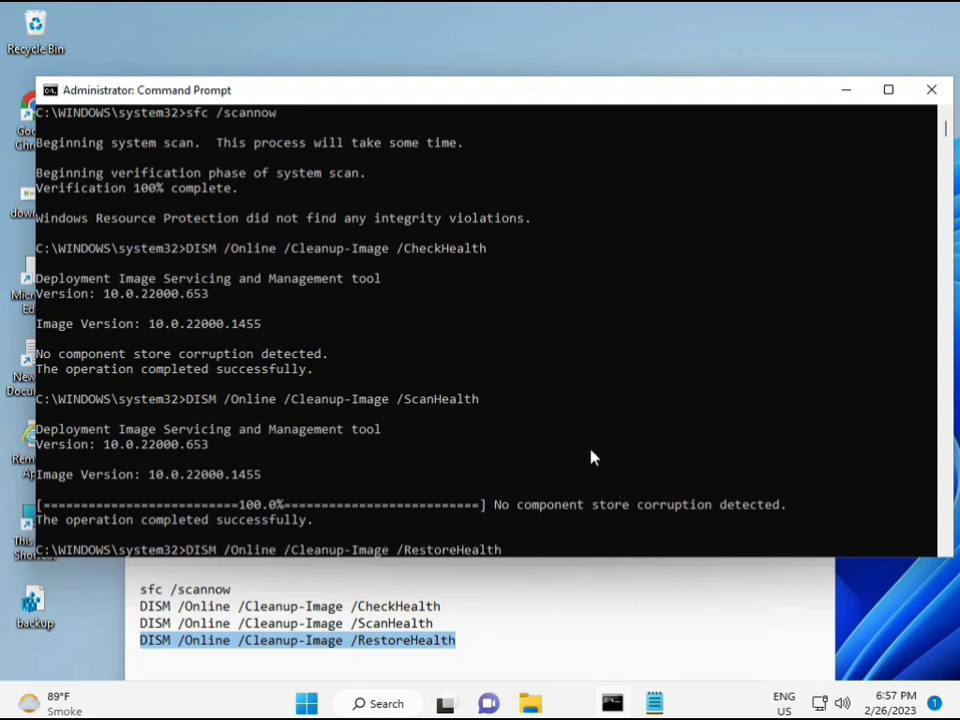
Start DISM /Online /Cleanup-Image /RestoreHealth, showing the tool and image version lines
{"action": "scroll", "coordinate": [583, 452], "scroll_direction": "down", "scroll_amount": 9}
{"action": "scroll", "coordinate": [566, 454], "scroll_direction": "up", "scroll_amount": 9}
{"action": "mouse_move", "coordinate": [947, 131]}
{"action": "left_mouse_down"}
{"action": "mouse_move", "coordinate": [950, 143]}
{"action": "mouse_move", "coordinate": [946, 131]}
{"action": "left_mouse_up"}
{"action": "left_click", "coordinate": [192, 280]}
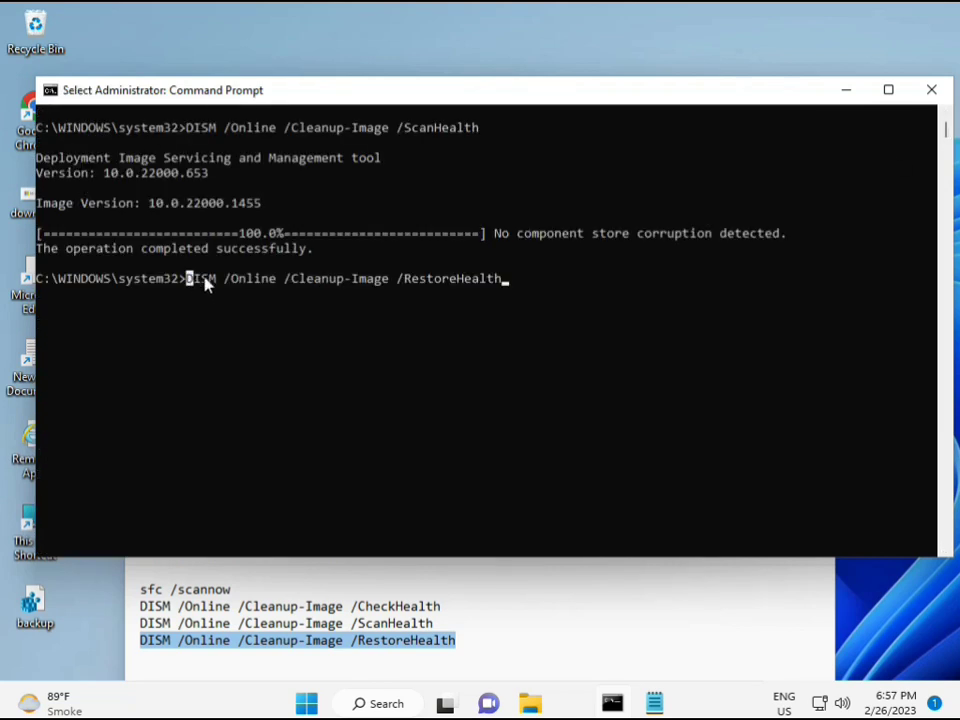
{"action": "key", "text": "Escape"}
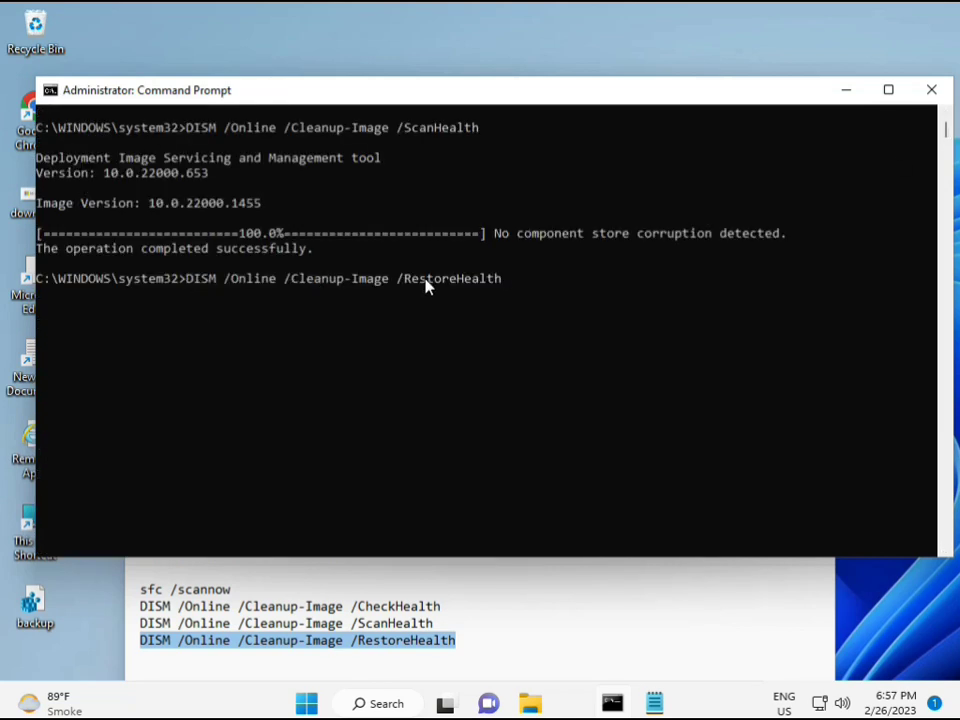
{"action": "key", "text": "Return"}
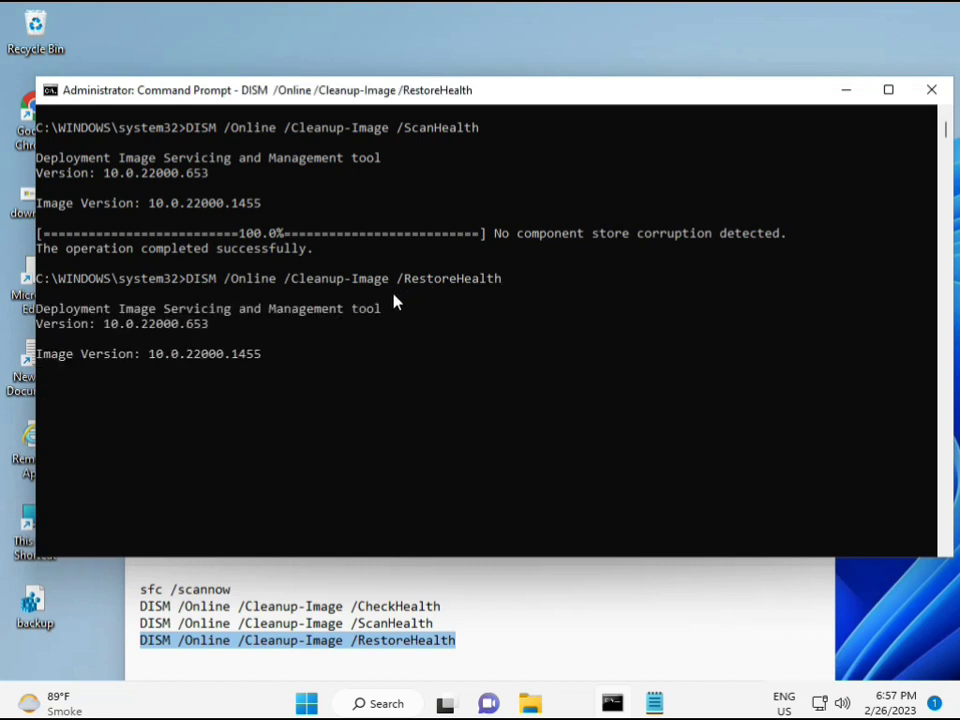